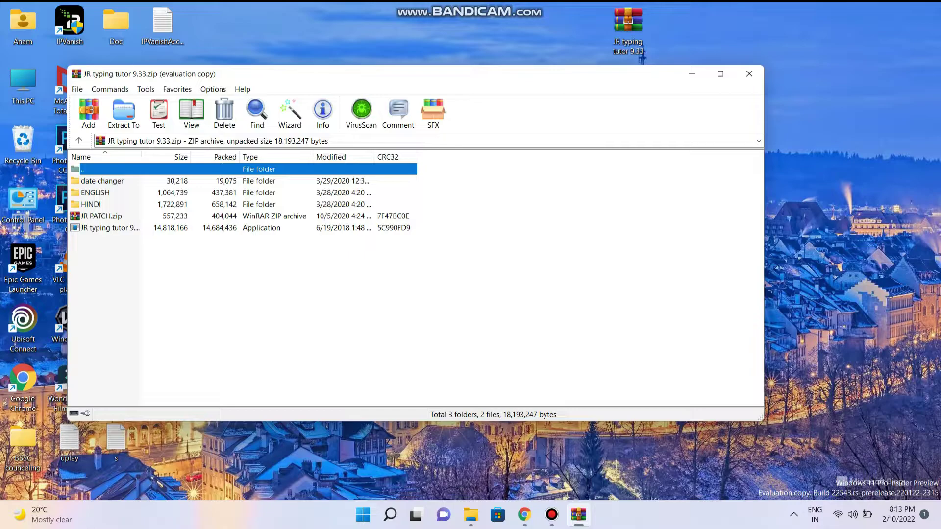
Step: Place the extracted JR typing tutor 9.33 folder near its archive on the desktop and launch the JR typing tutor 9.33 installer inside it
left_click_drag(162, 387, 539, 29)
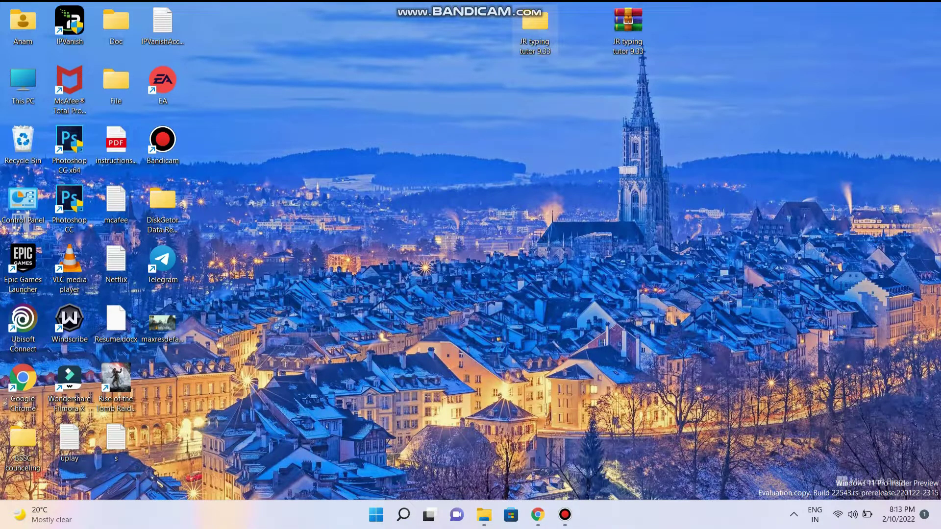
double_click(536, 27)
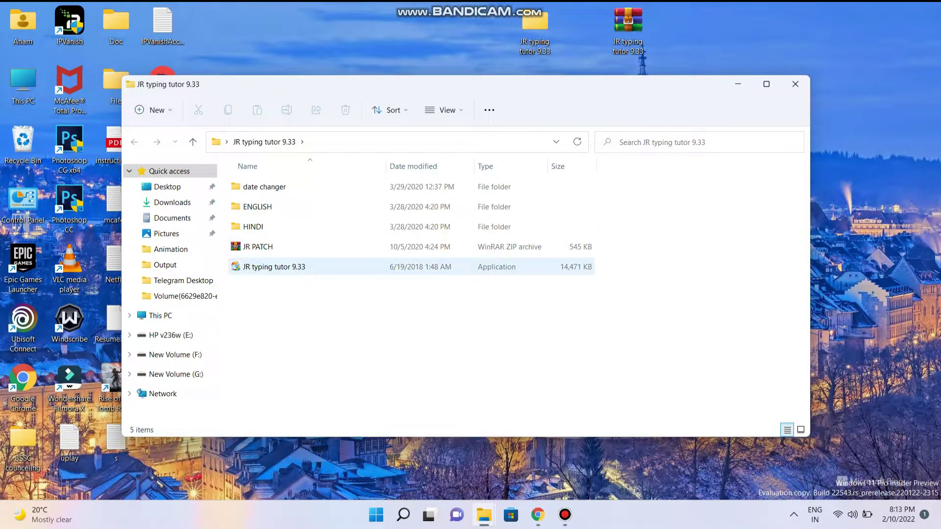
right_click(294, 267)
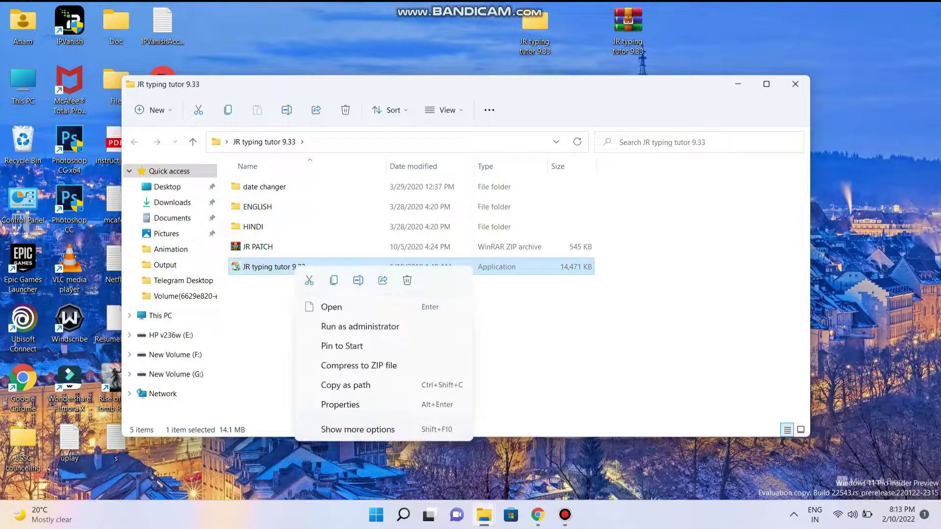
left_click(331, 309)
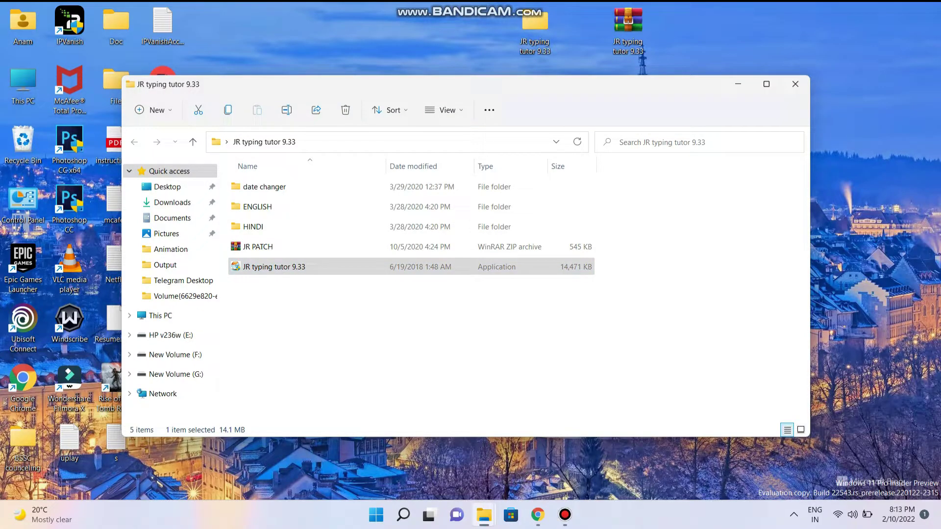
Step: Accept the license terms and start installing to C:\Program Files (x86)\JR Hindi English Typing Tutor, allowing the directory to be created
key("Return")
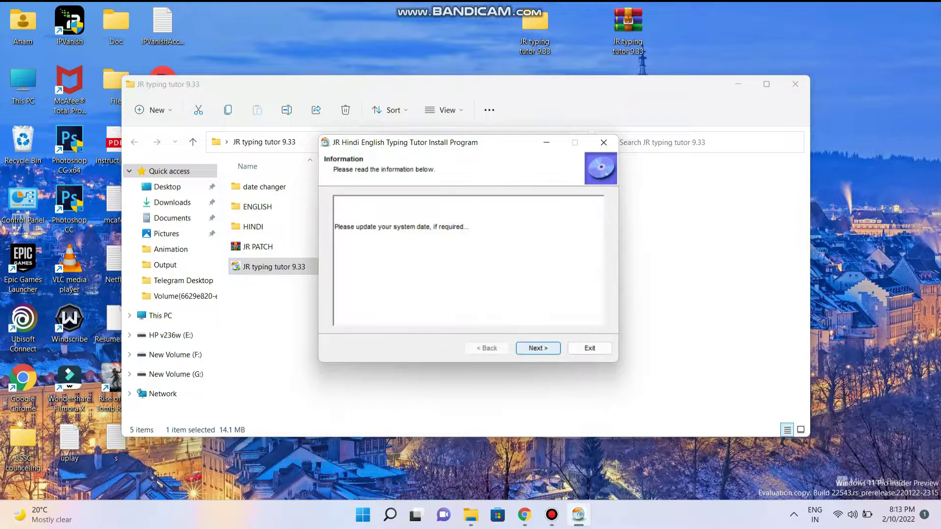
key("Return")
left_click(335, 310)
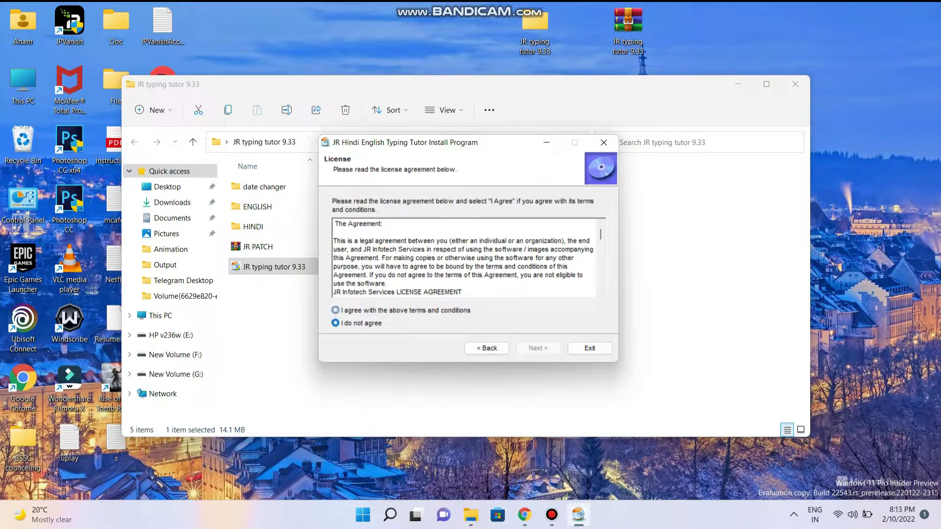
left_click(537, 348)
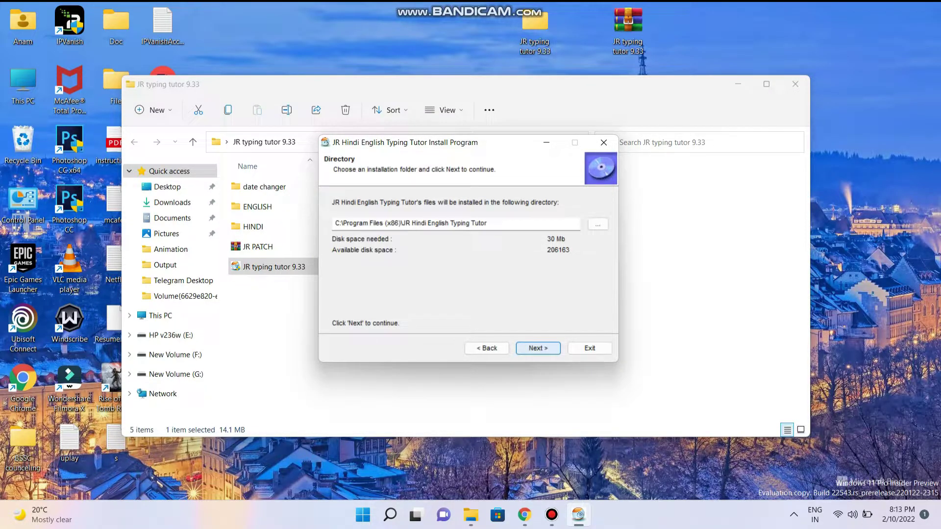
key("Return")
key("Return")
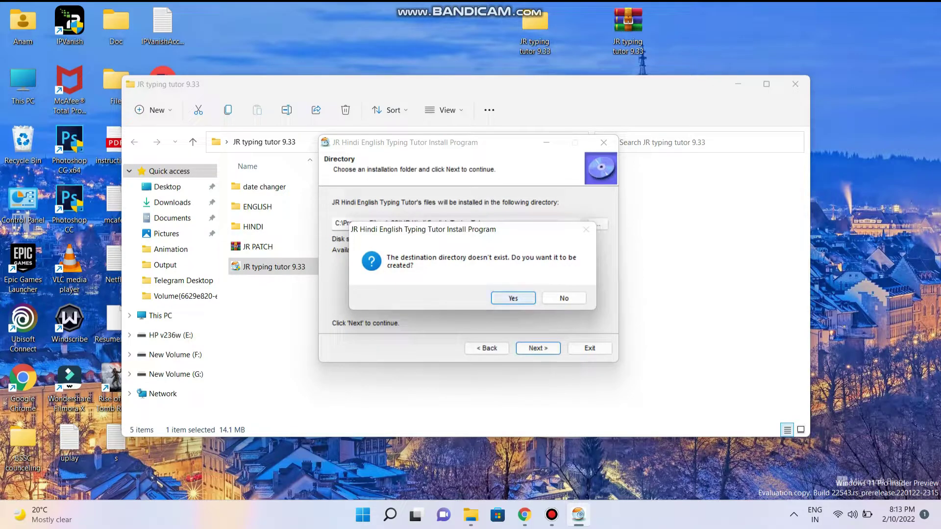
key("Return")
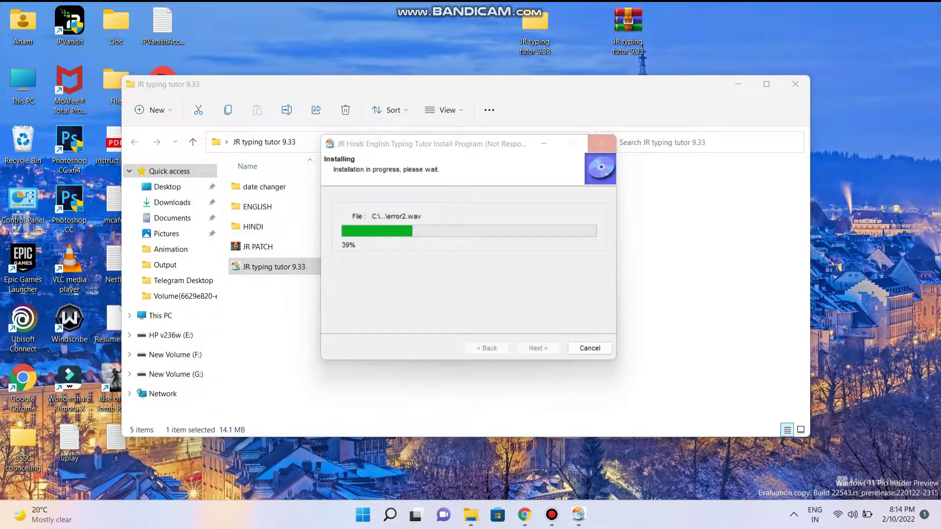
right_click(317, 4)
left_click(356, 55)
right_click(353, 4)
left_click(392, 54)
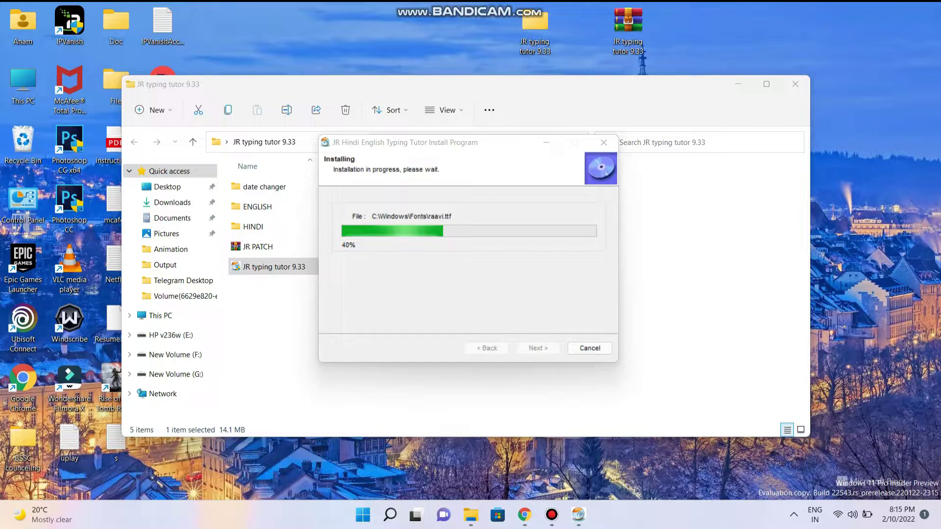
right_click(375, 4)
left_click(406, 54)
right_click(308, 4)
left_click(343, 54)
right_click(634, 21)
left_click(666, 72)
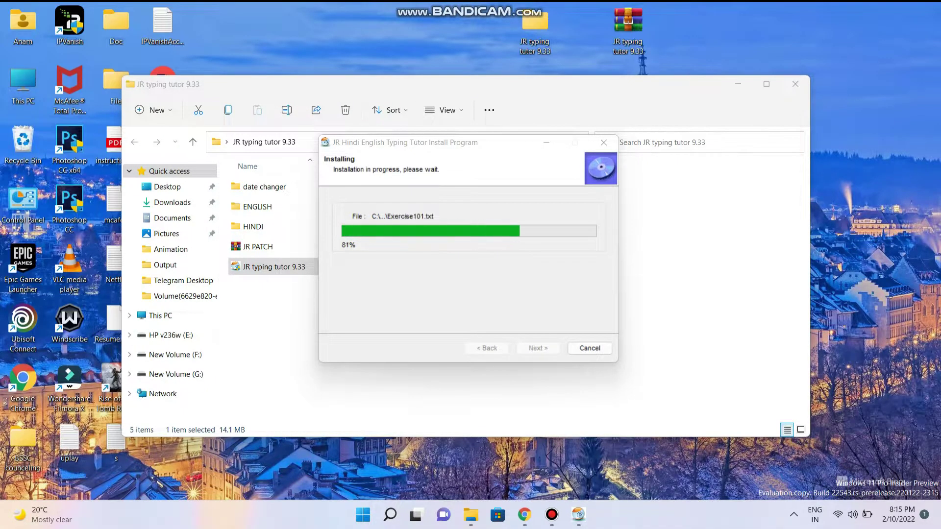
right_click(625, 27)
left_click(658, 78)
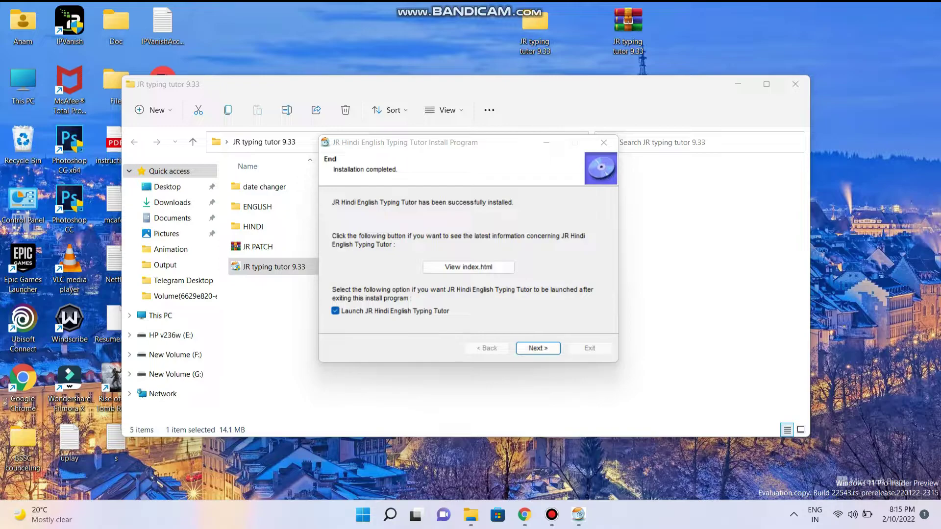
Step: Turn off launching JR Hindi English Typing Tutor after setup and exit the install program
left_click(335, 311)
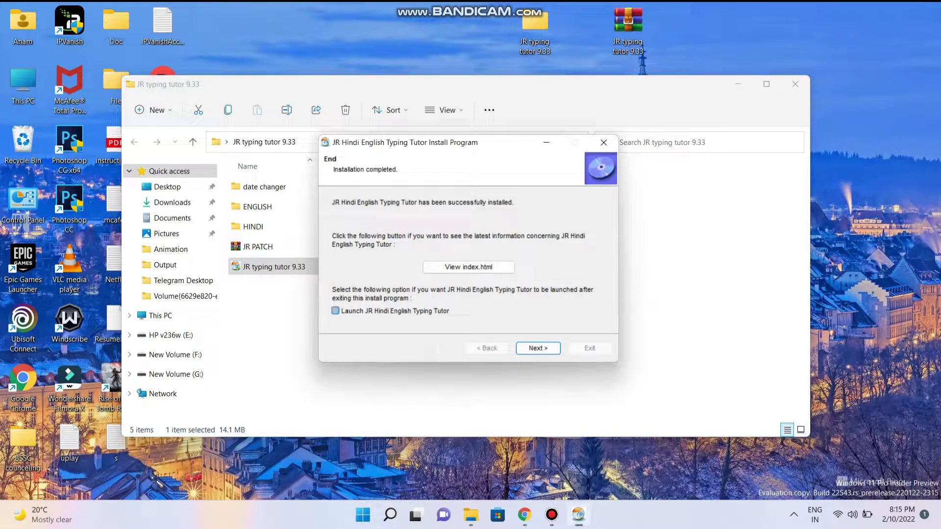
left_click(537, 348)
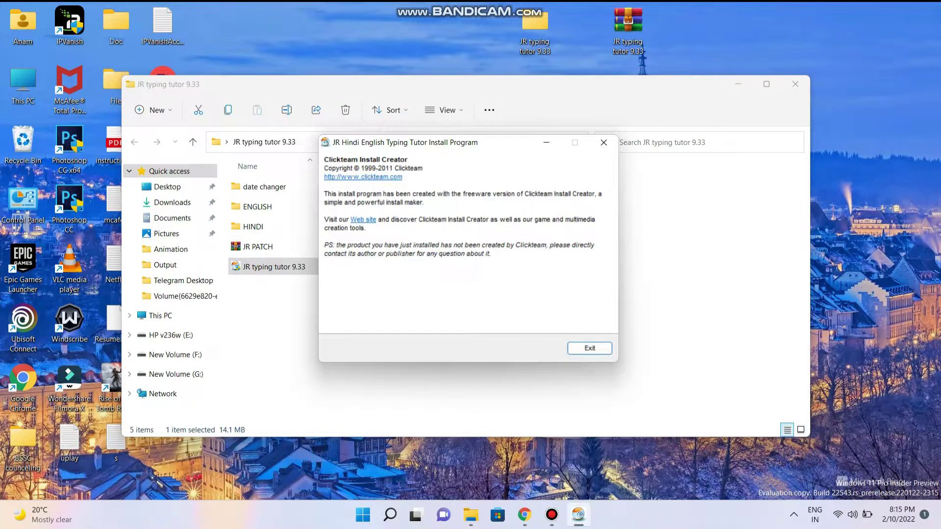
left_click(590, 348)
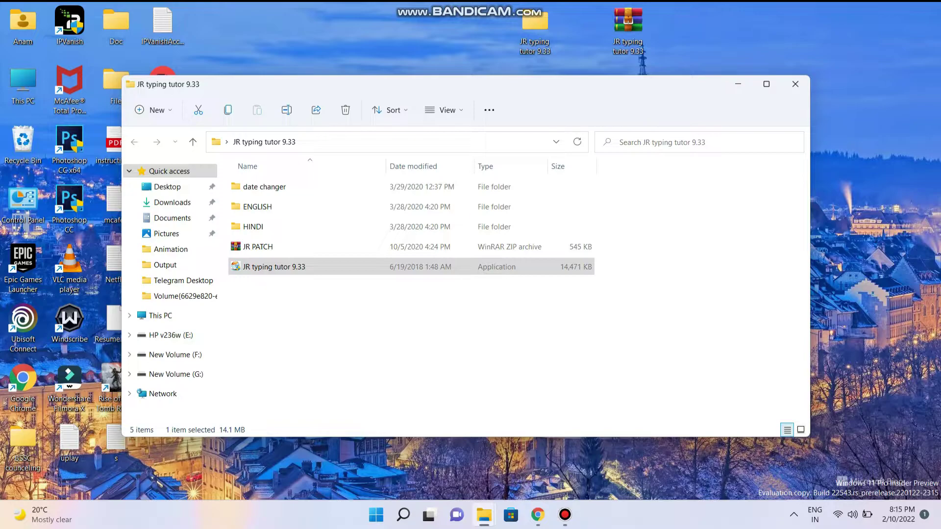
Step: Extract the JR PATCH.zip archive into a JR PATCH folder inside JR typing tutor 9.33 and close the archive
left_click_drag(466, 84, 634, 51)
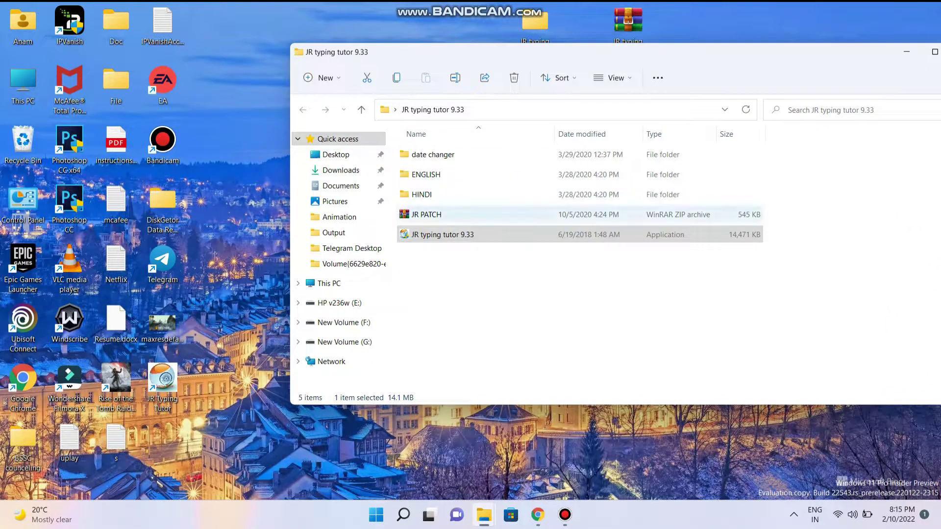
left_click(426, 215)
double_click(426, 214)
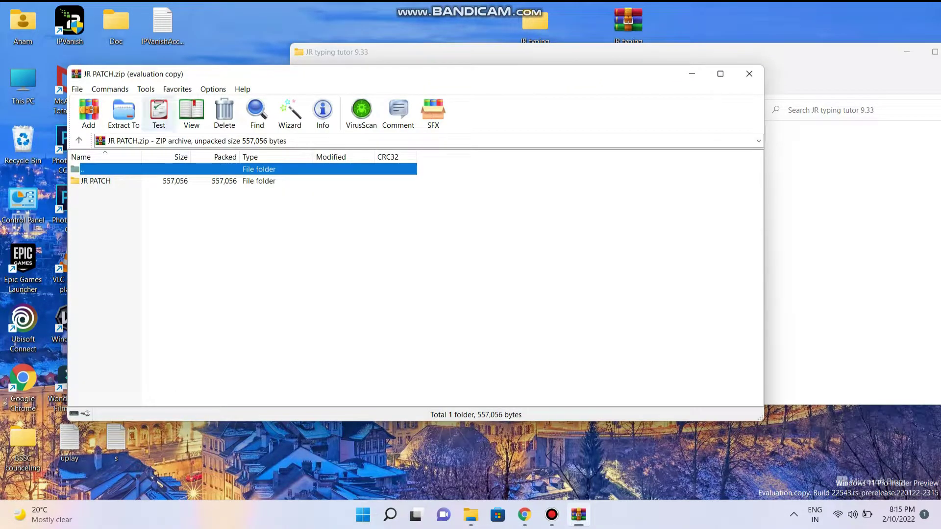
left_click(123, 112)
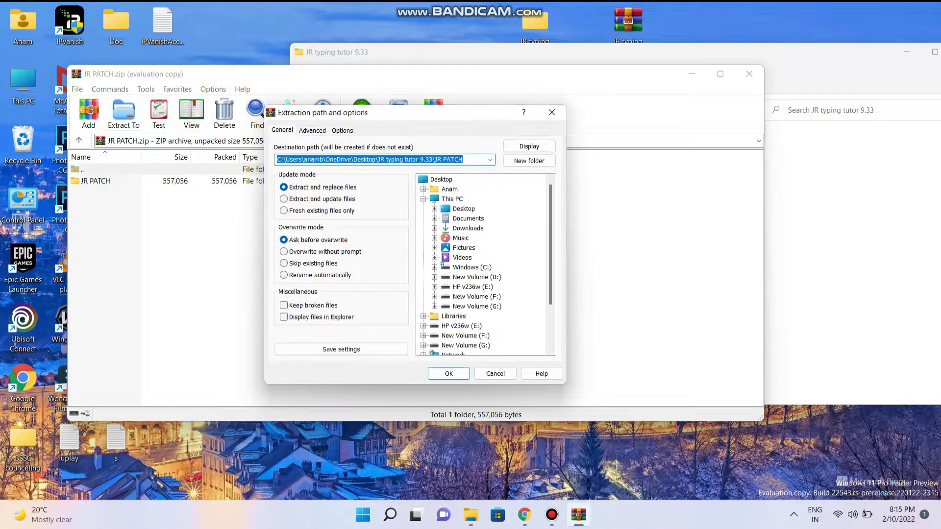
left_click(448, 373)
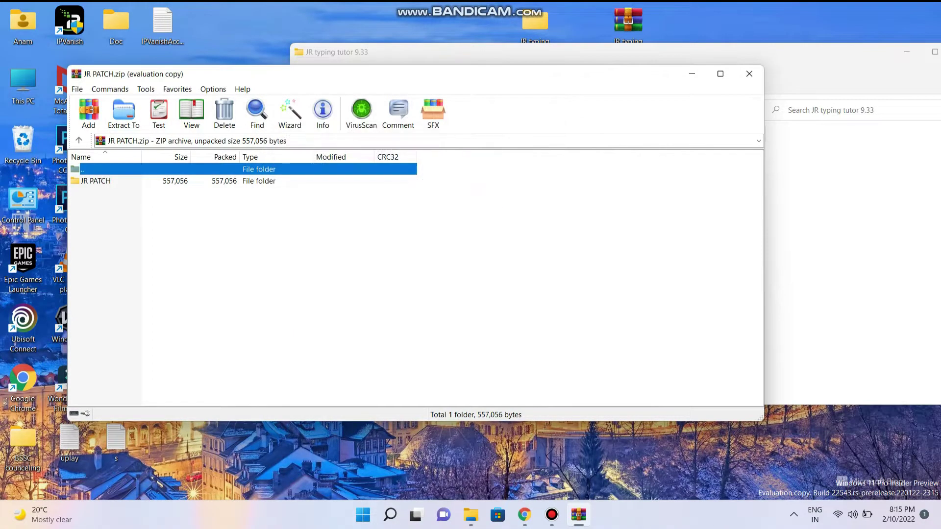
left_click(749, 74)
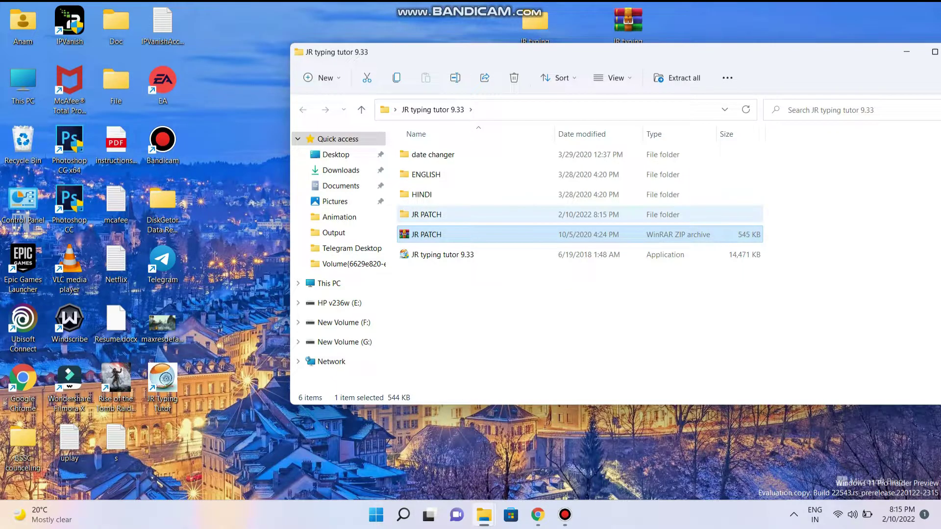
Step: Copy the patch application from the inner JR PATCH folder of the extracted files
left_click(427, 214)
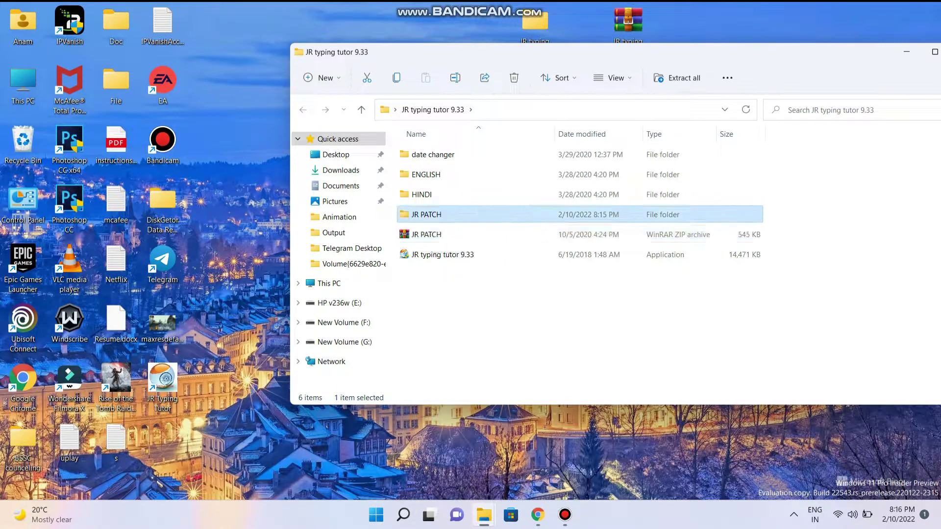
double_click(426, 214)
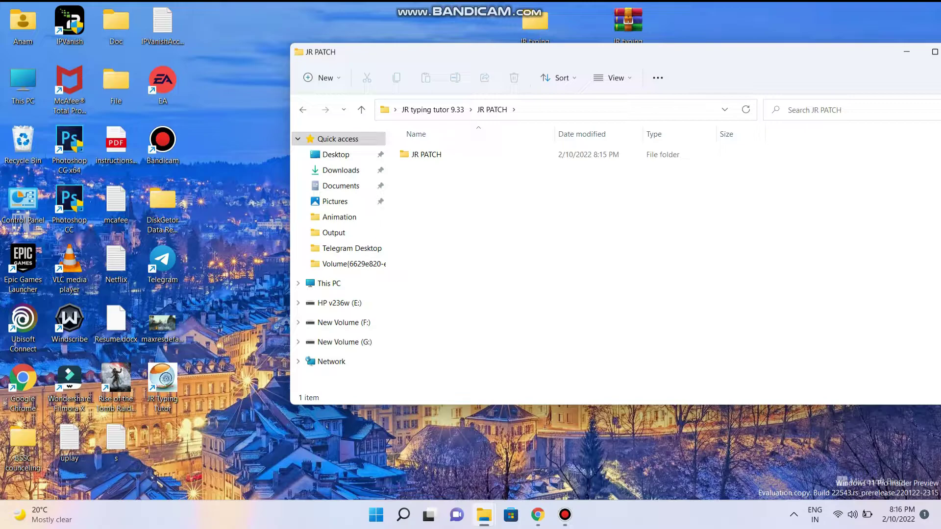
double_click(426, 154)
left_click(432, 156)
right_click(432, 156)
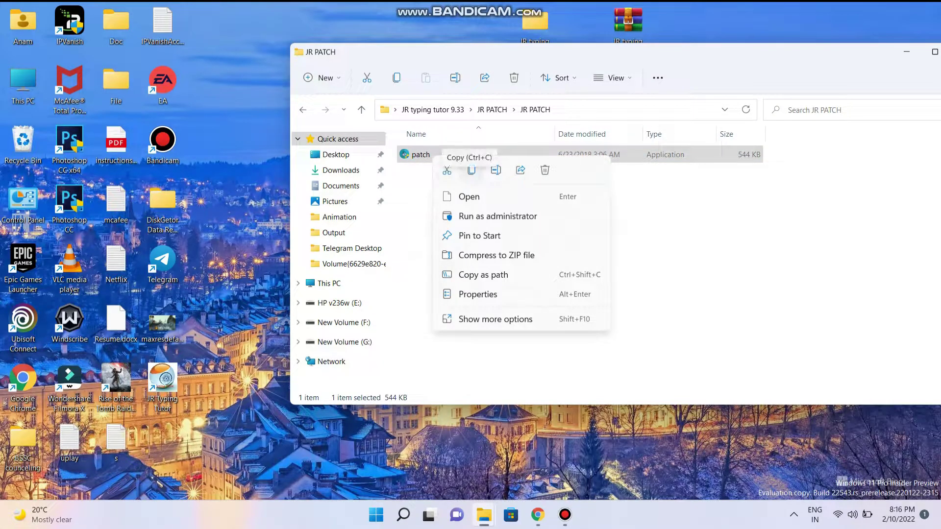
left_click(471, 170)
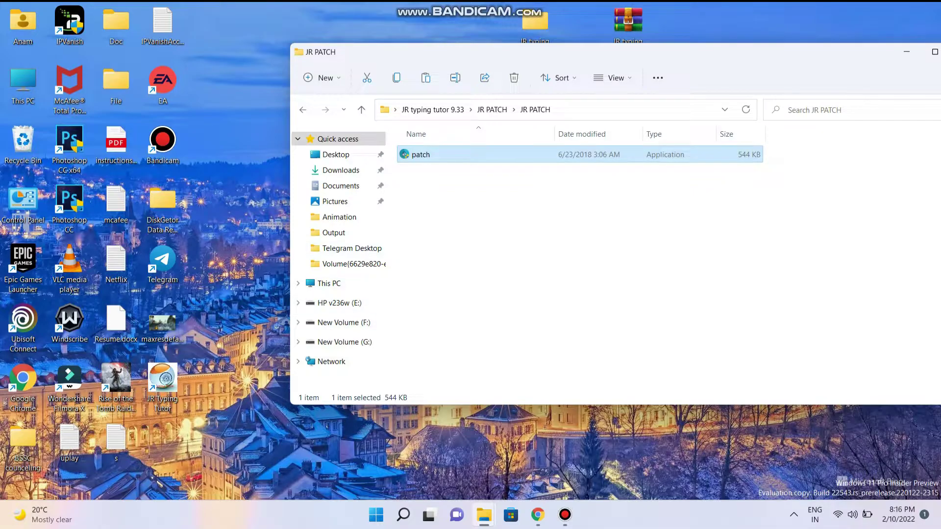
Step: Open the file location of the JR Typing Tutor desktop shortcut and paste the patch application there with administrator permission
left_click(162, 385)
right_click(169, 405)
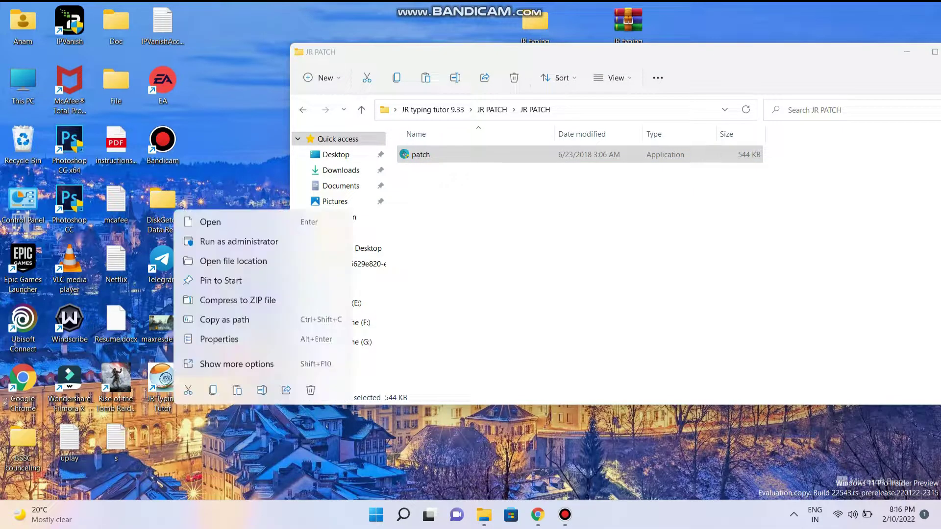
left_click(218, 339)
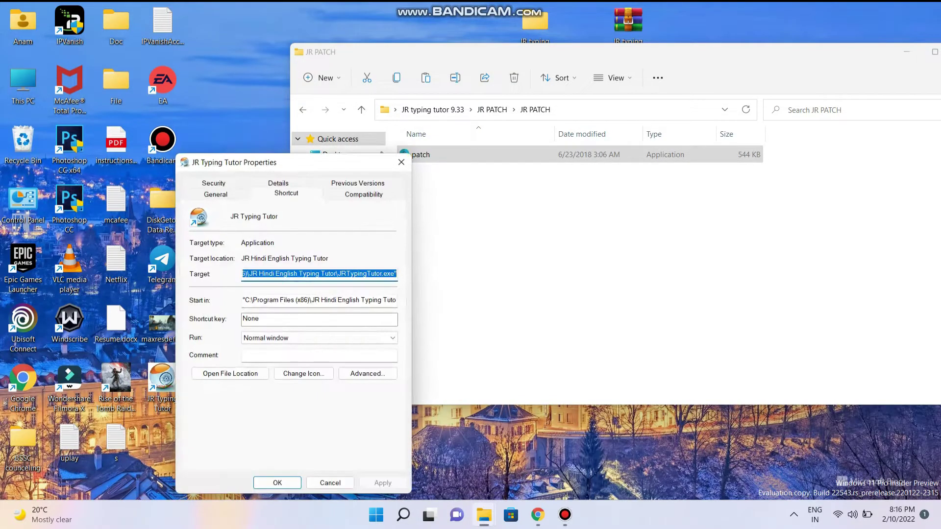
left_click(230, 374)
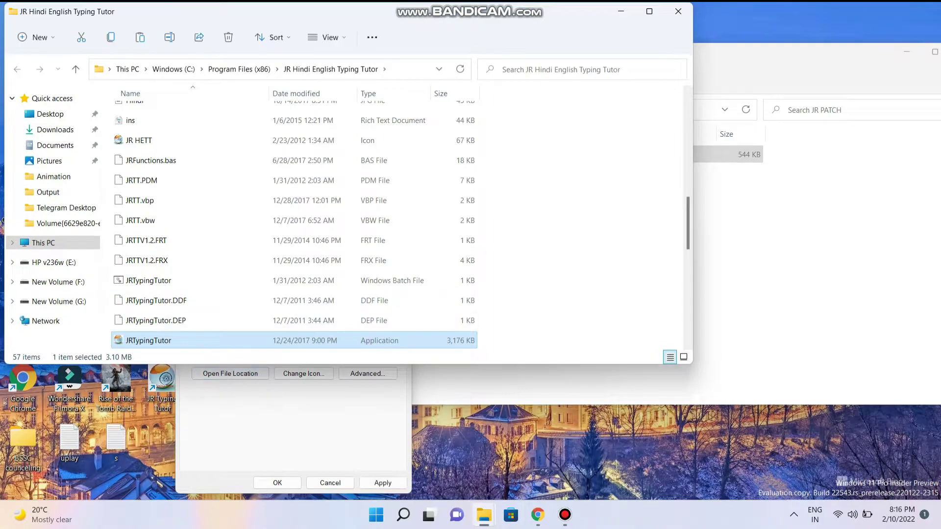
right_click(554, 147)
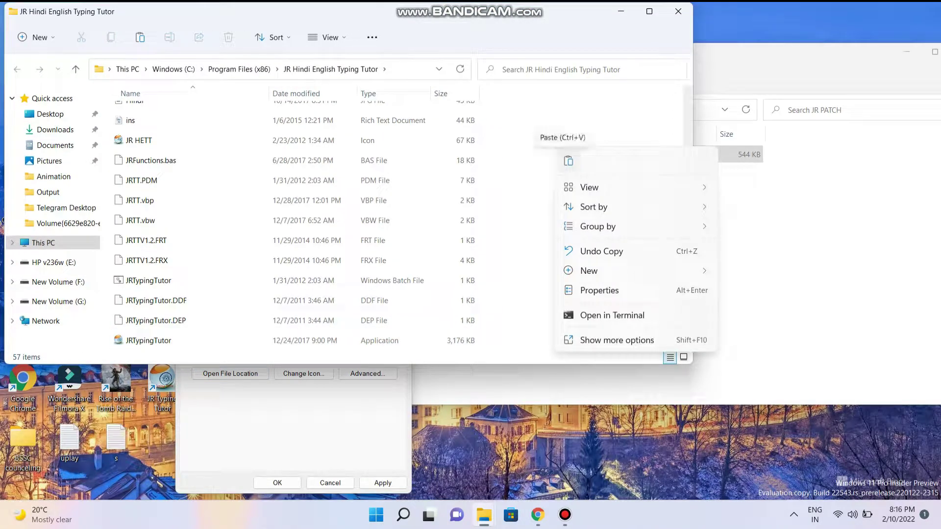
left_click(569, 160)
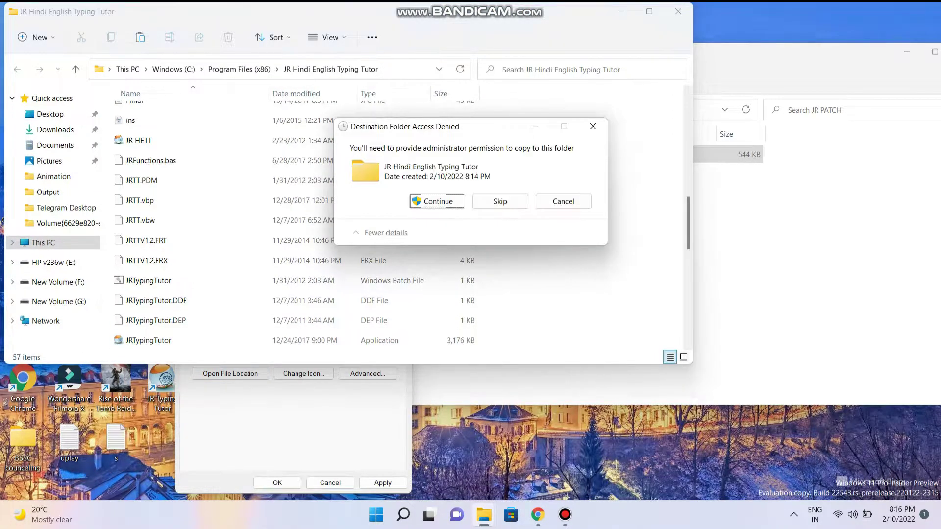
left_click(437, 202)
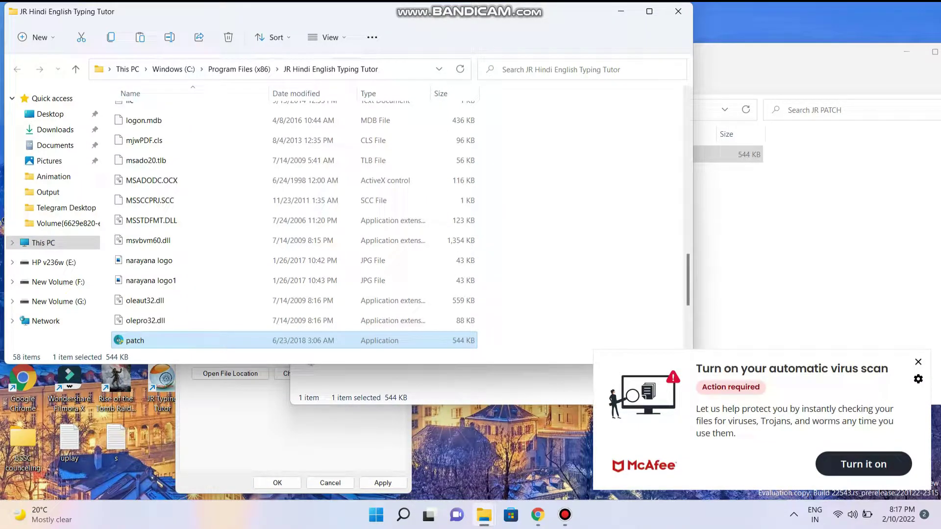
Step: Run the patch application from the JR Hindi English Typing Tutor folder and dismiss the McAfee notification
key("Return")
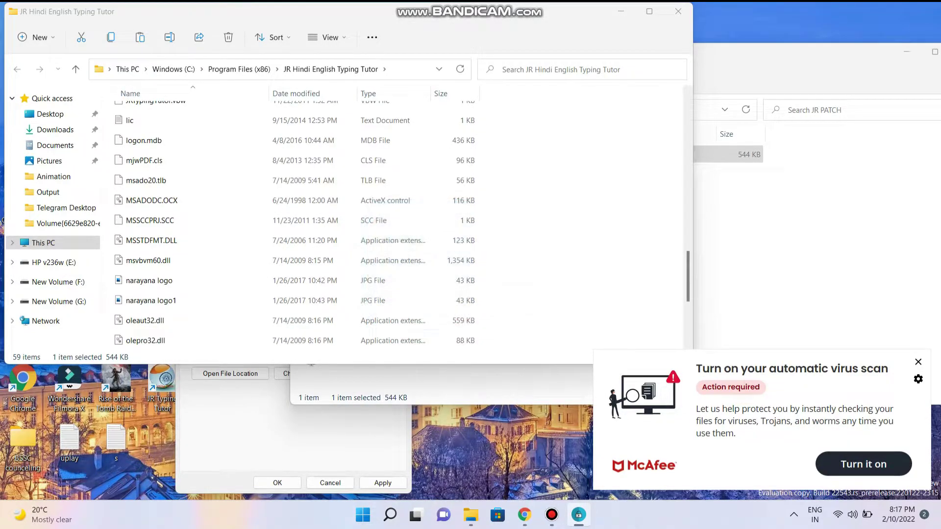
left_click(919, 362)
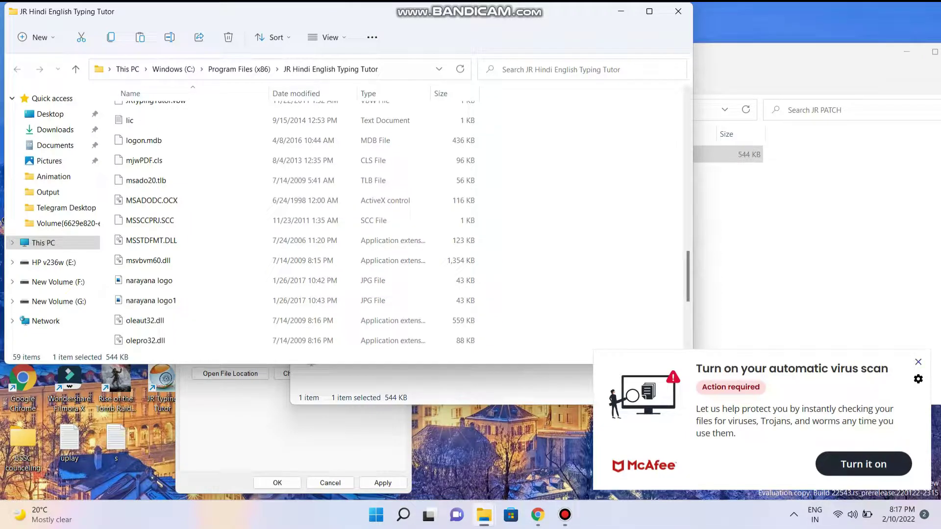
Step: Copy both RunAsDate files from the date changer folder inside JR typing tutor 9.33
left_click(833, 245)
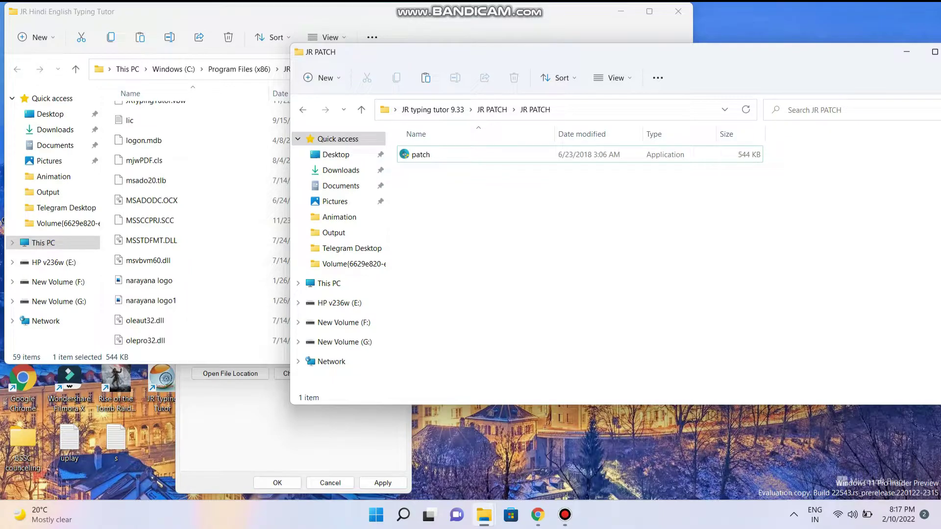
key("alt+Up")
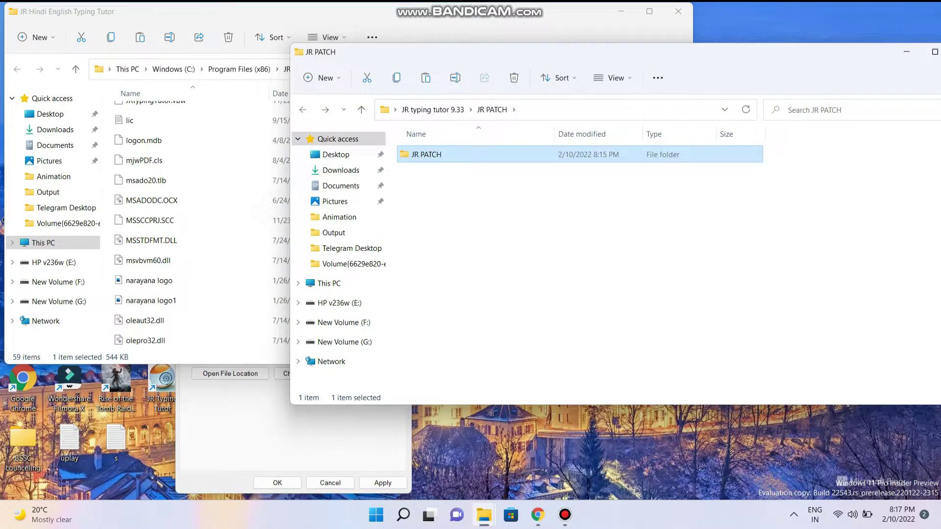
key("alt+Up")
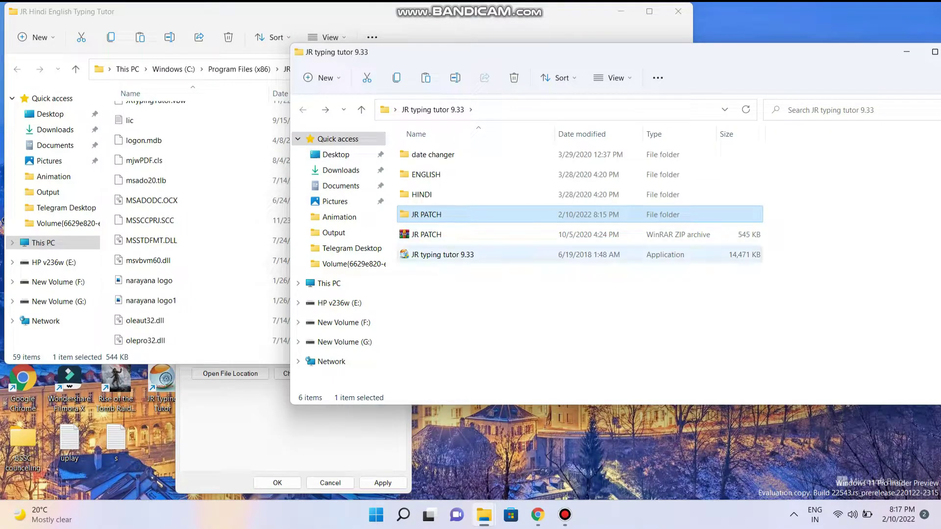
double_click(433, 154)
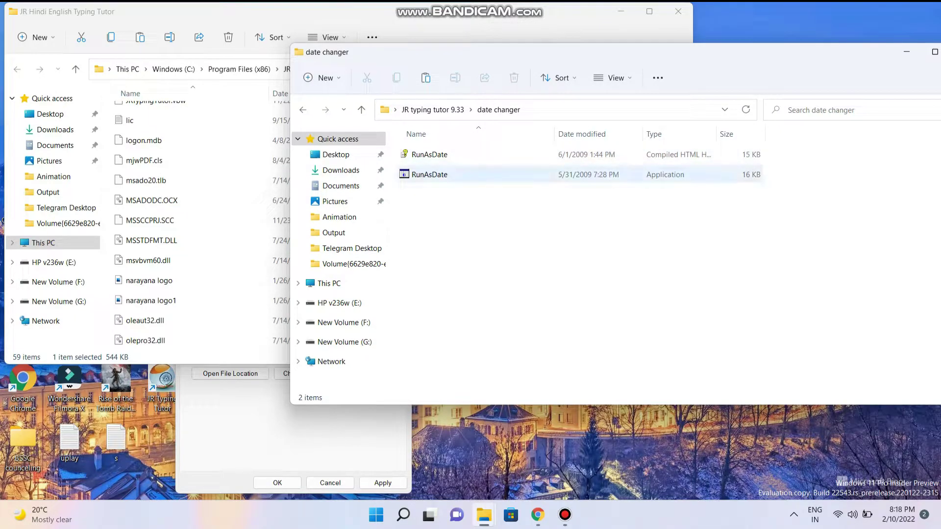
left_click(420, 177)
key("ctrl+a")
right_click(425, 176)
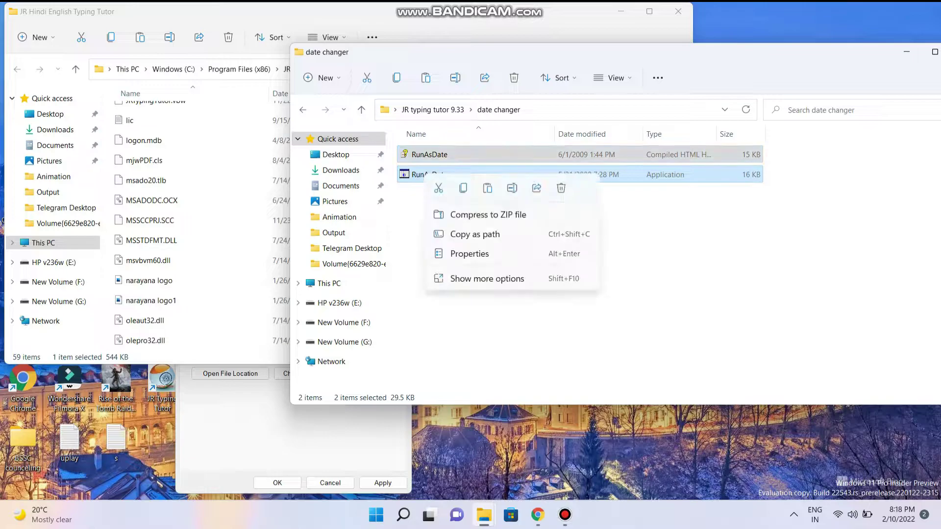
left_click(463, 188)
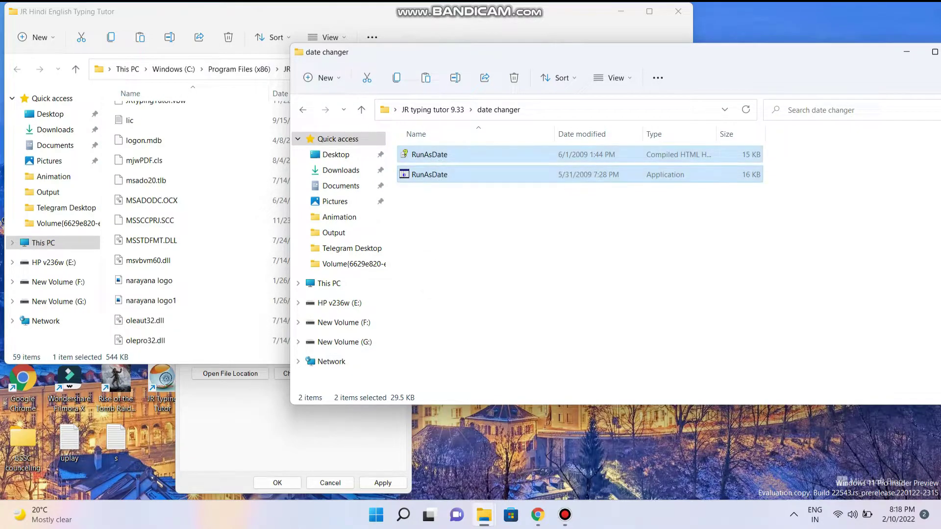
Step: Paste the RunAsDate files into the JR Hindi English Typing Tutor folder, granting administrator permission for all current items
left_click(335, 20)
right_click(537, 132)
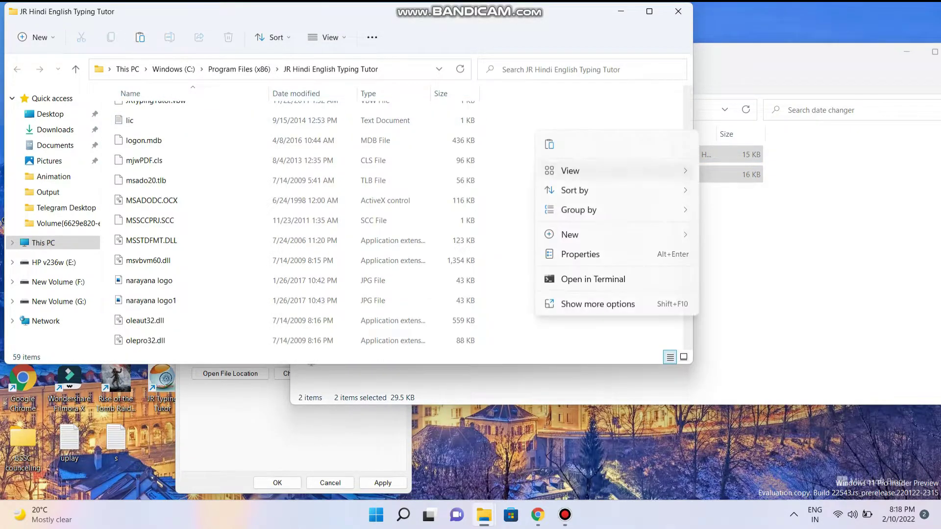
left_click(549, 144)
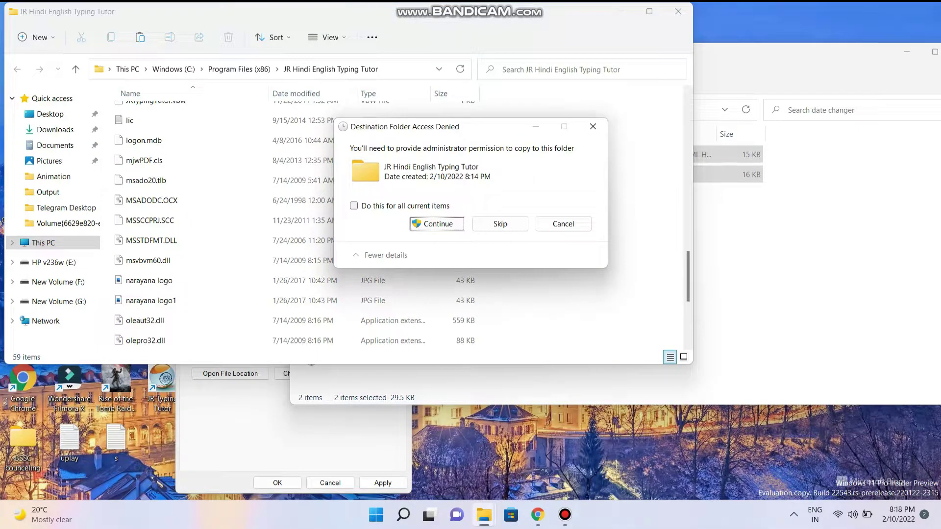
left_click(354, 206)
left_click(437, 224)
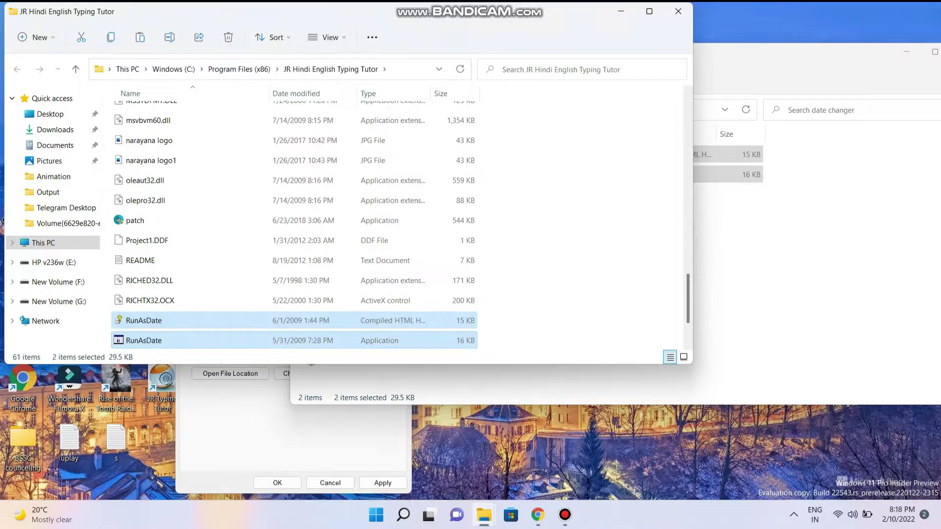
Step: Start the RunAsDate application from the installation folder and choose JRTypingTutor as the application to run
left_click(143, 261)
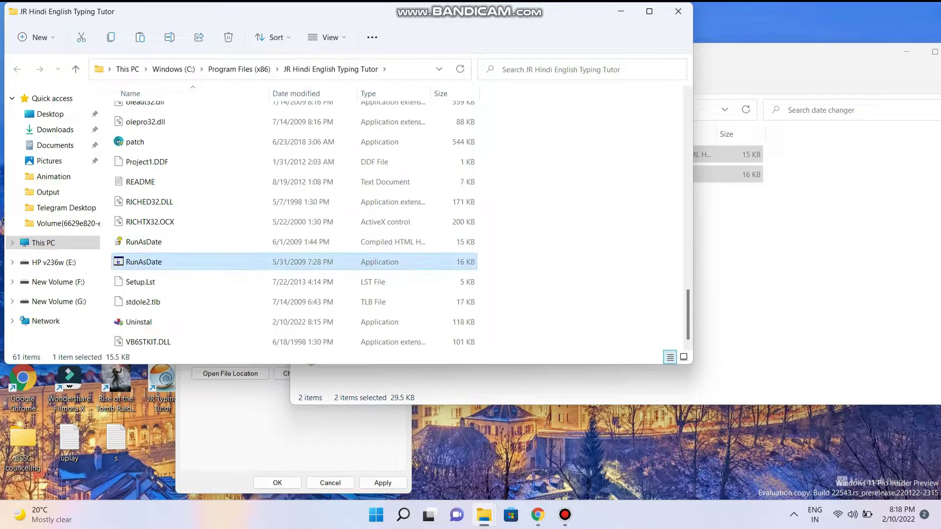
key("Return")
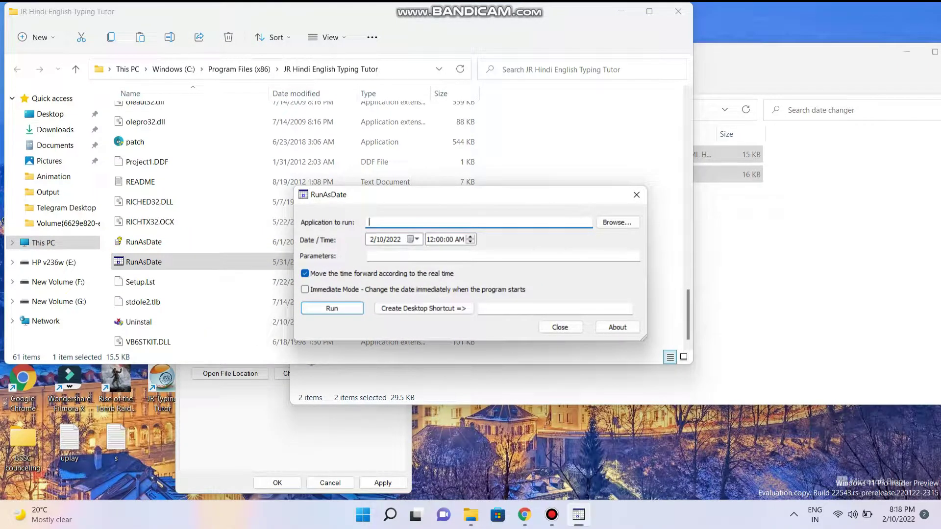
left_click(617, 222)
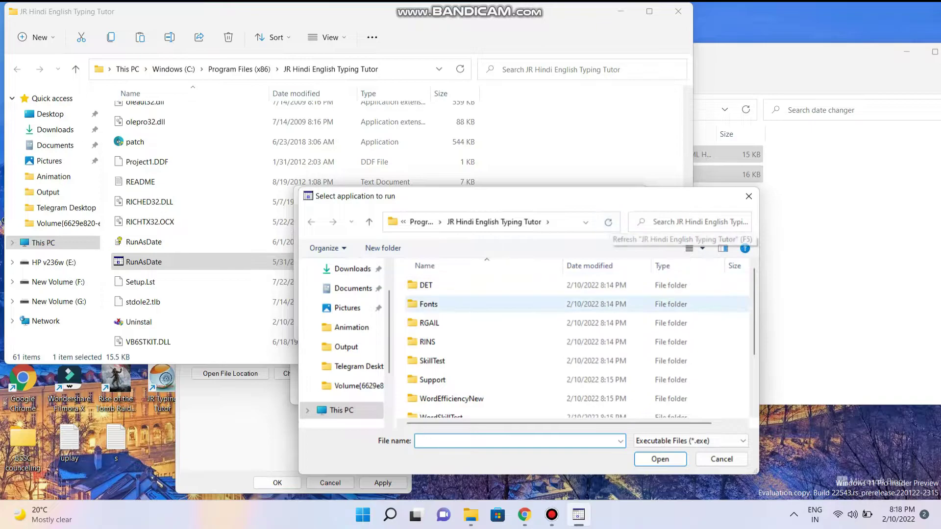
scroll(491, 353, "down", 3)
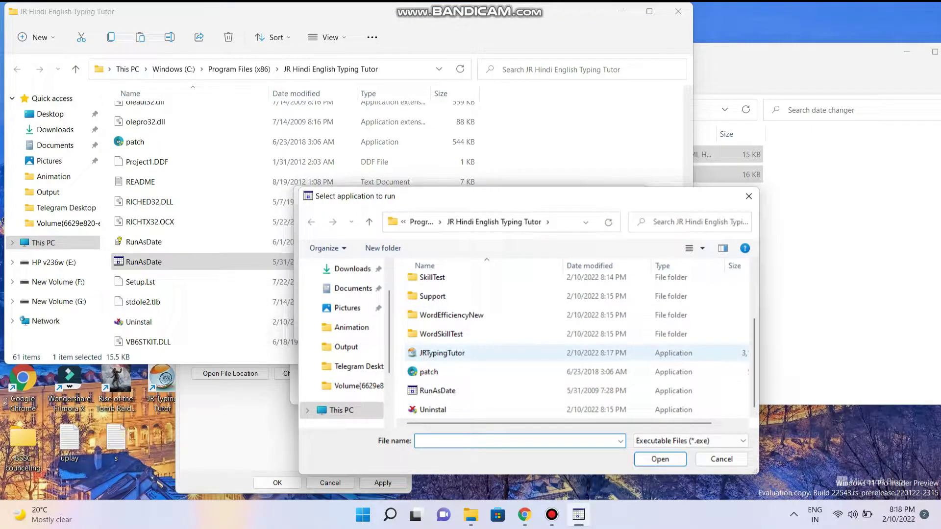
left_click(442, 353)
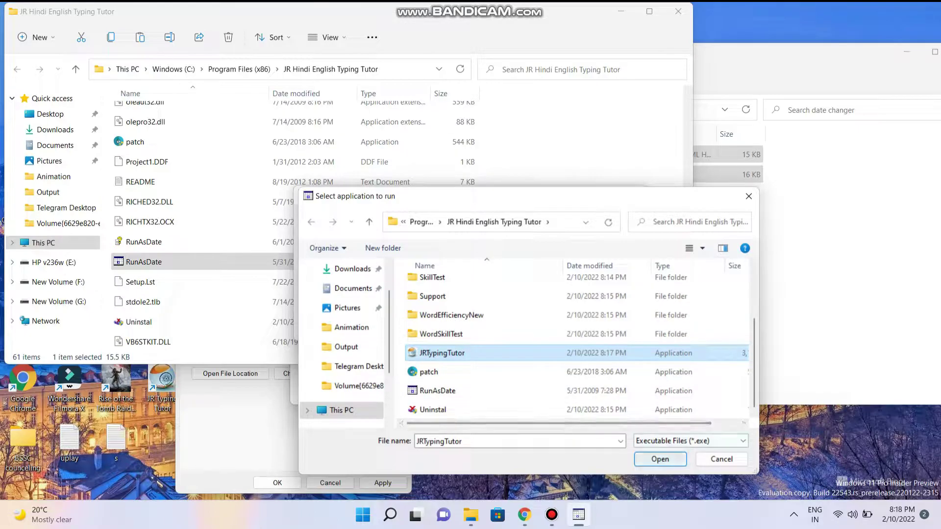
left_click(659, 459)
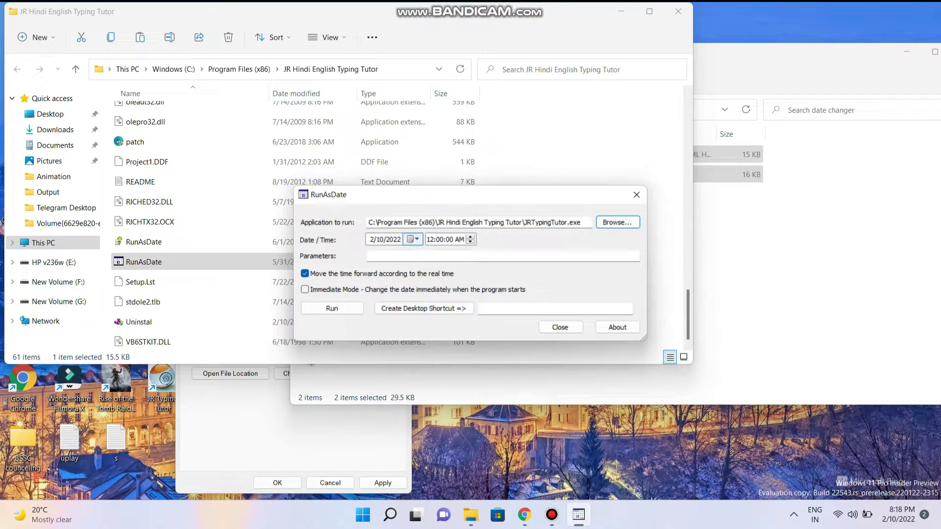
Step: Set the RunAsDate date to 7/11/2017
left_click(414, 240)
left_click(358, 256)
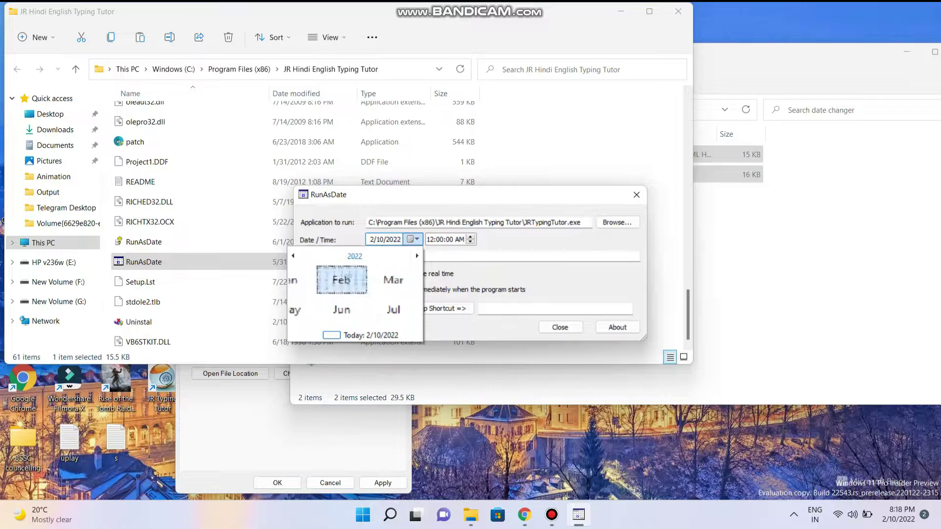
left_click(355, 255)
left_click(355, 256)
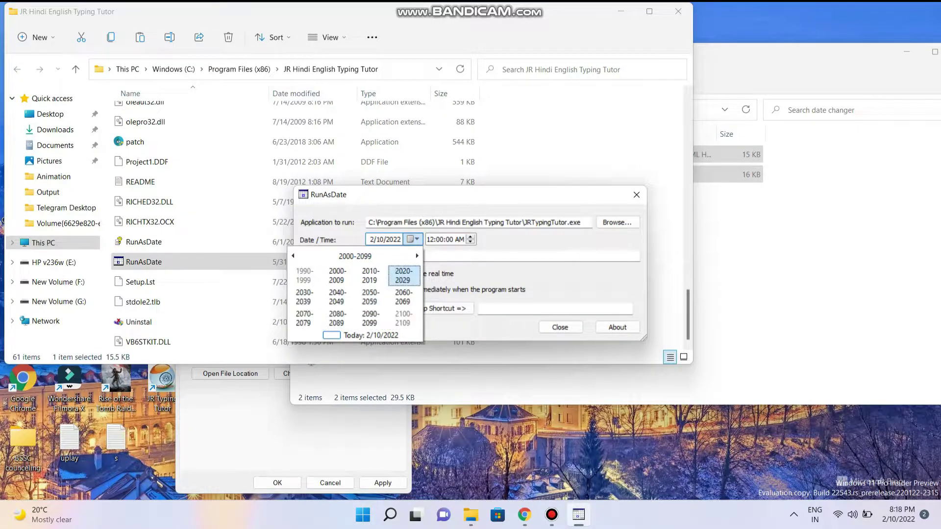
left_click(369, 275)
left_click(303, 318)
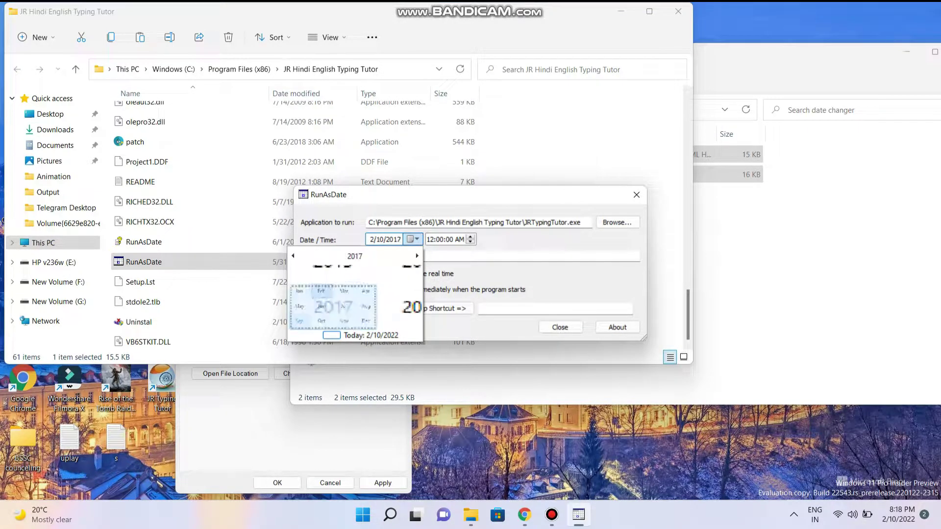
left_click(372, 297)
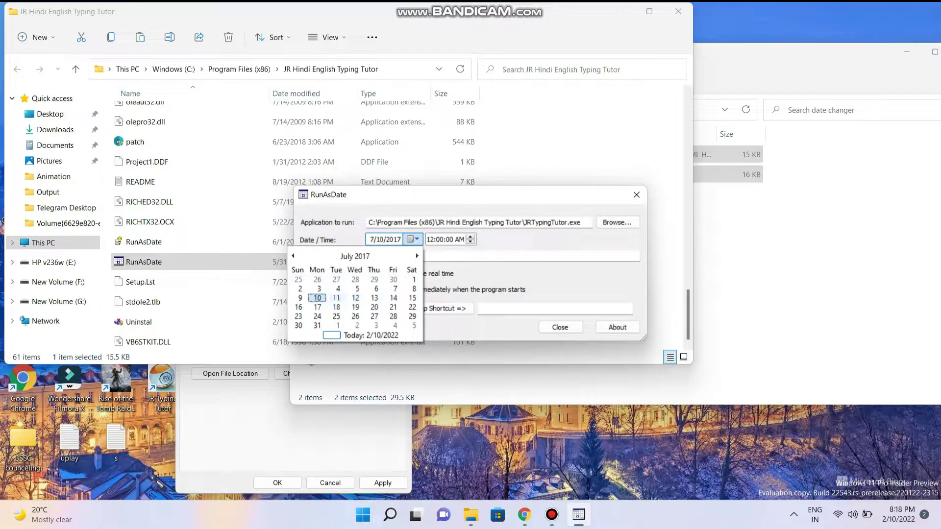
left_click(336, 298)
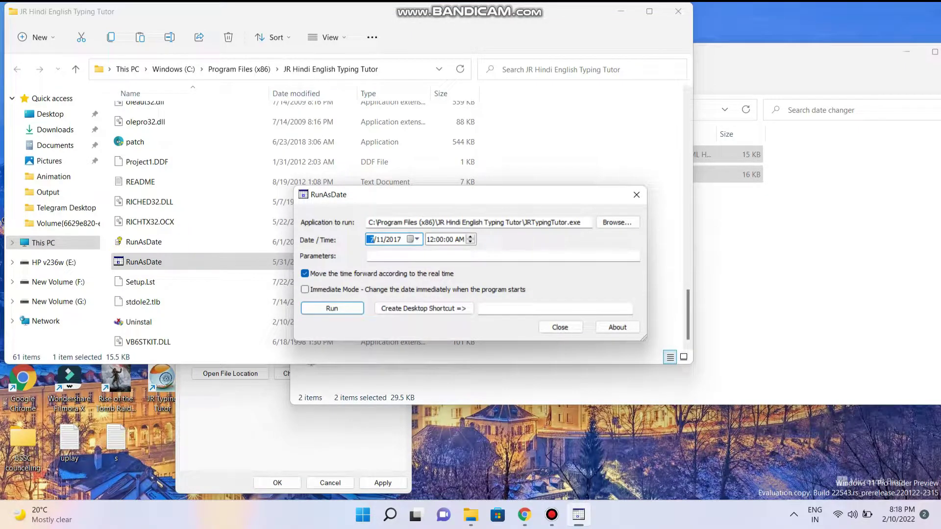
Step: Create a desktop shortcut named JR Typing from the RunAsDate settings
left_click(481, 308)
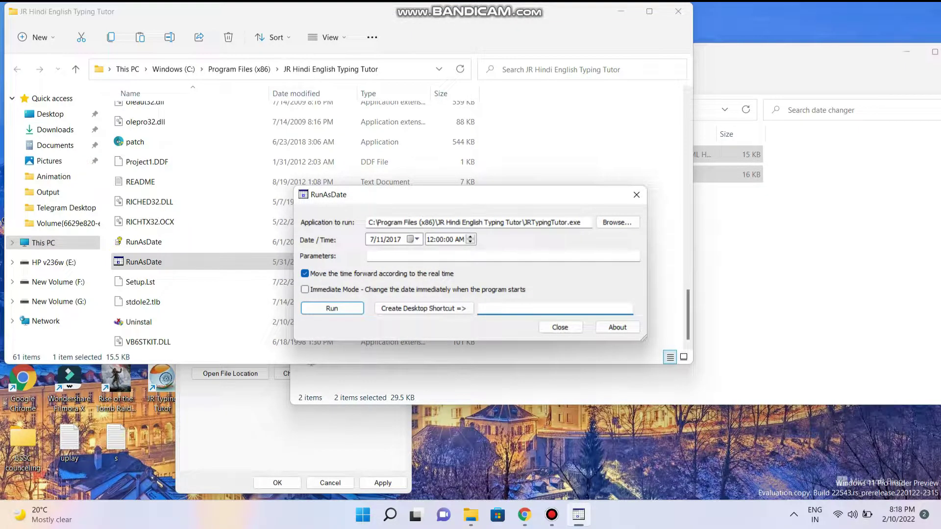
type("JR Typing")
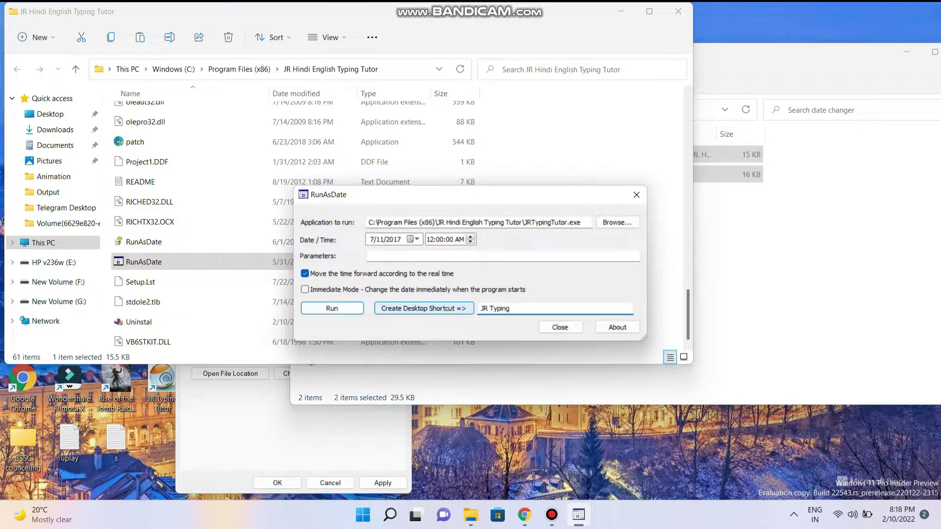
left_click(424, 308)
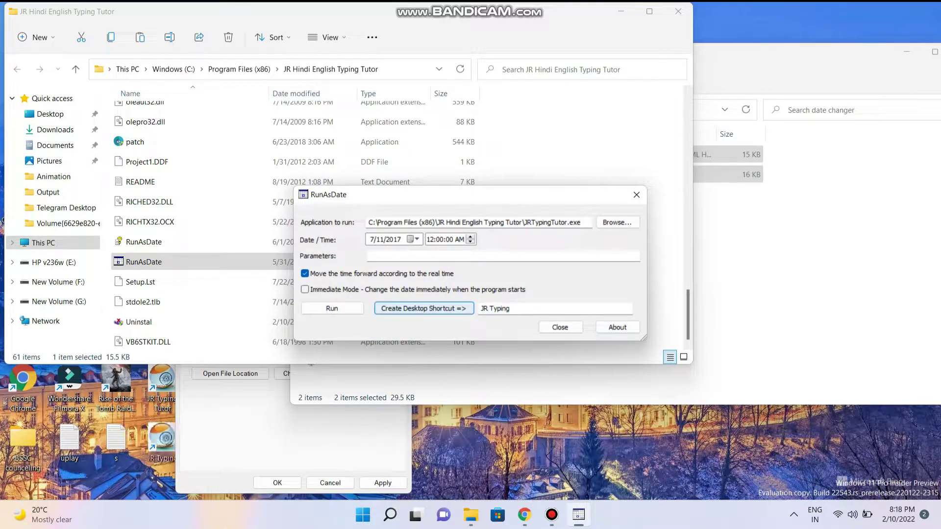
Step: Run the typing tutor through RunAsDate, open Type, Skill Test and log on with the prefilled name and roll number
left_click(332, 308)
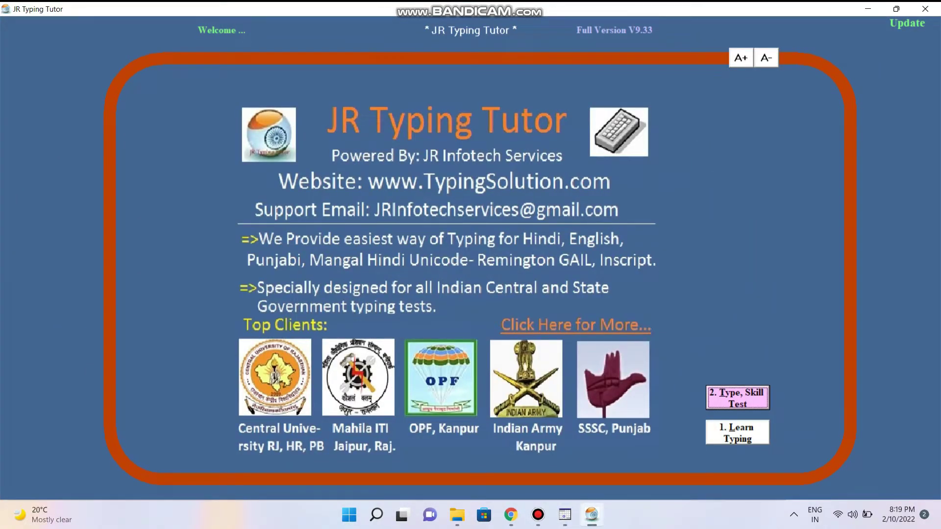
key("Return")
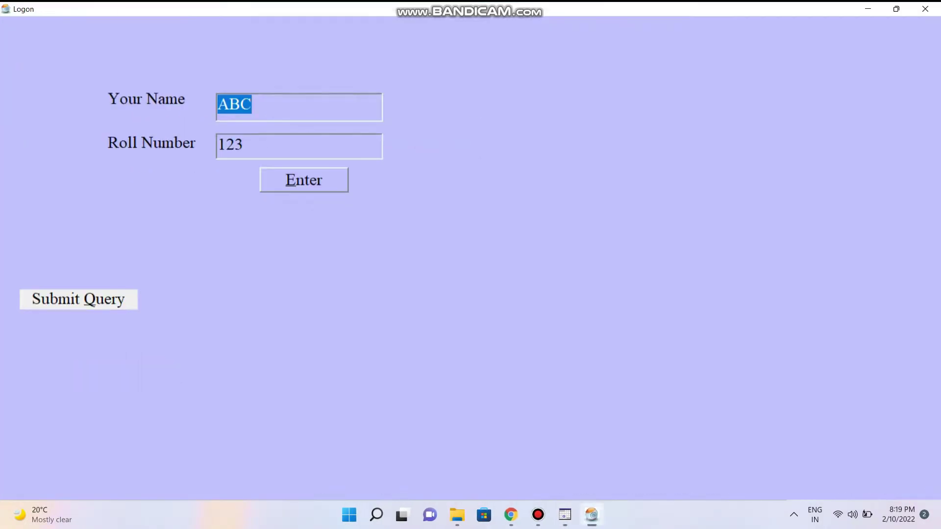
key("alt+e")
key("Return")
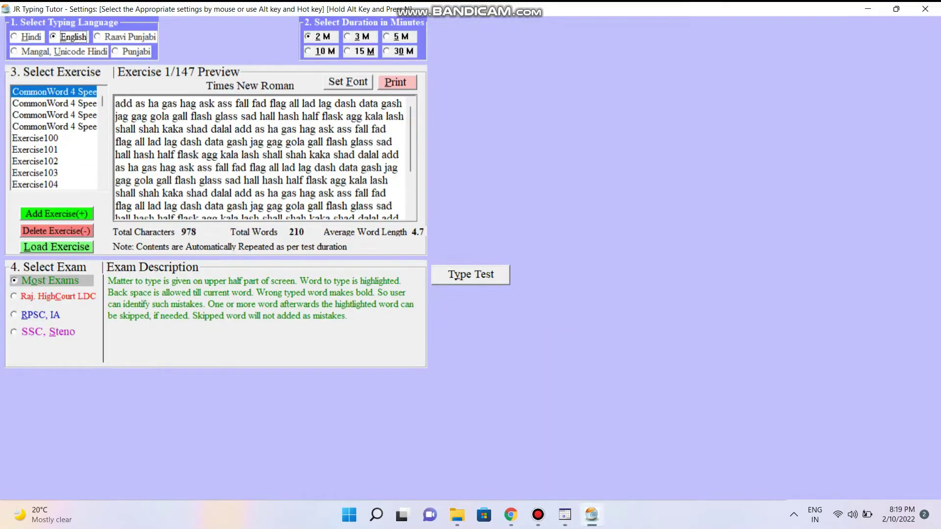
Step: Start a 30-minute English type test, stop the exam early and close the test results
key("alt+0")
key("alt+y")
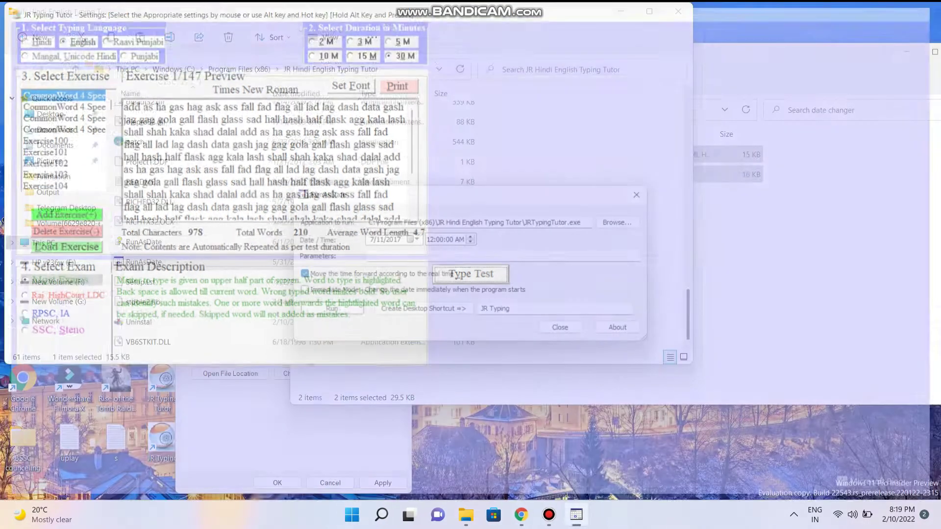
left_click(925, 9)
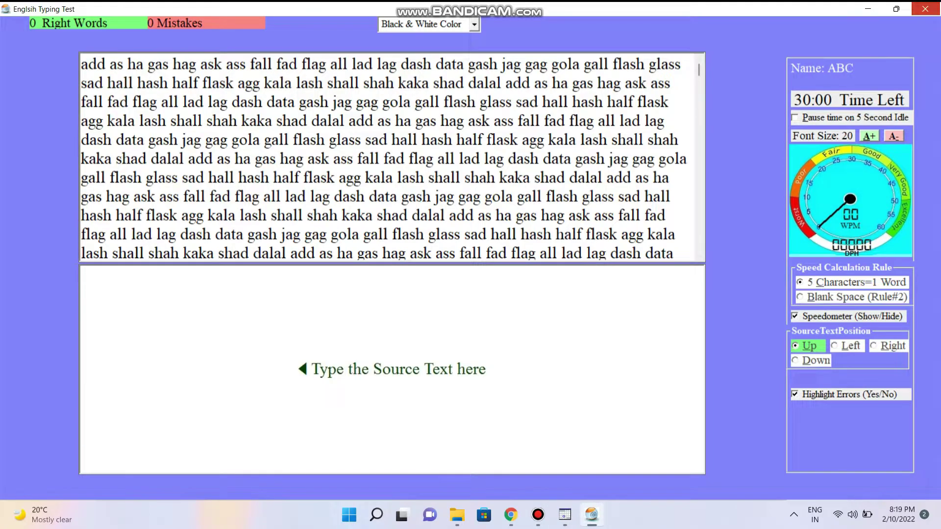
key("Return")
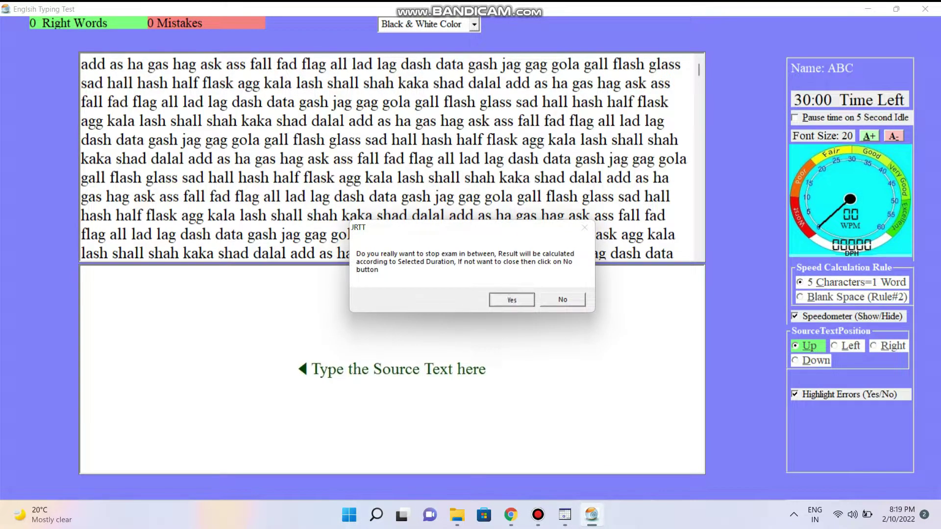
left_click(925, 8)
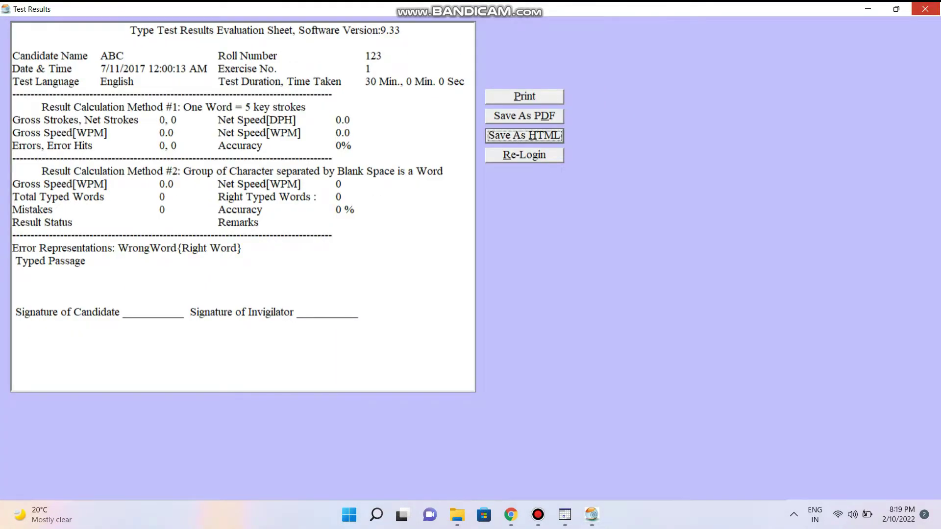
Step: Close RunAsDate, both File Explorer windows and the shortcut properties dialog to clear the desktop
left_click(637, 195)
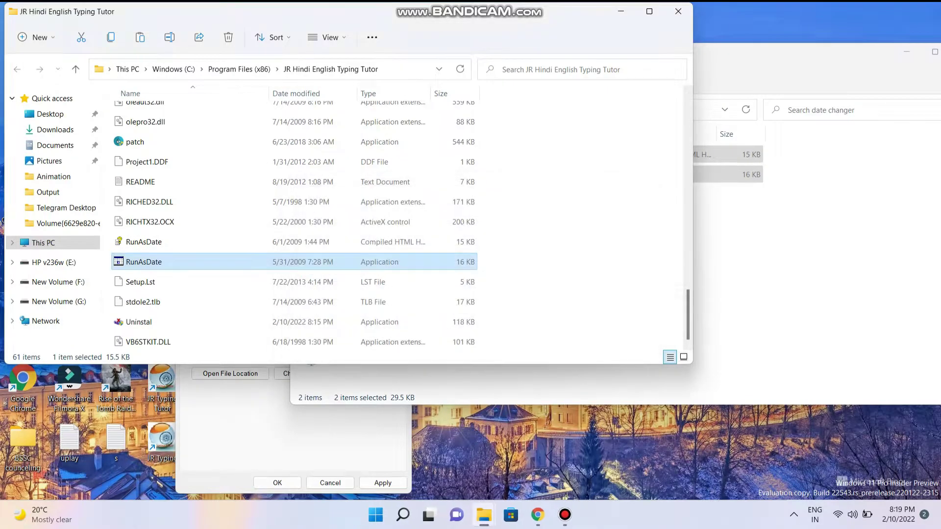
left_click(678, 10)
left_click_drag(588, 52, 400, 40)
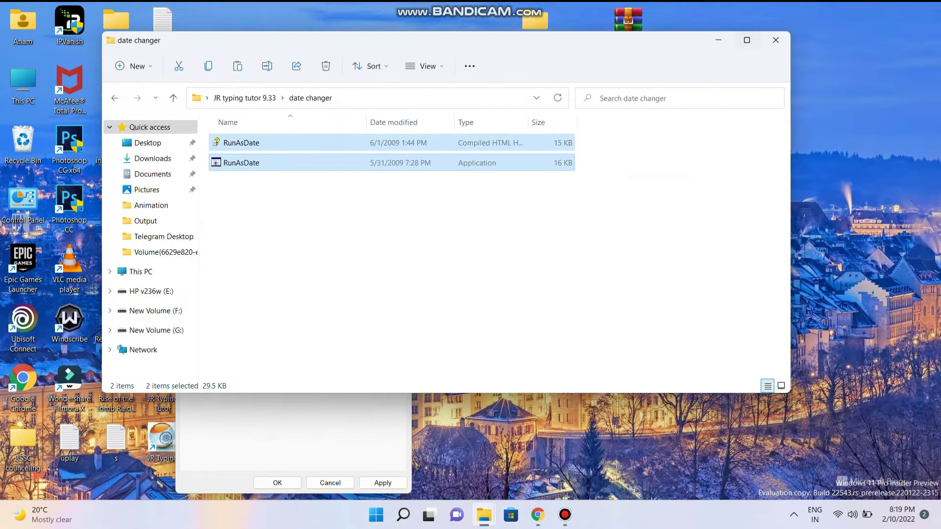
left_click(777, 39)
left_click(401, 162)
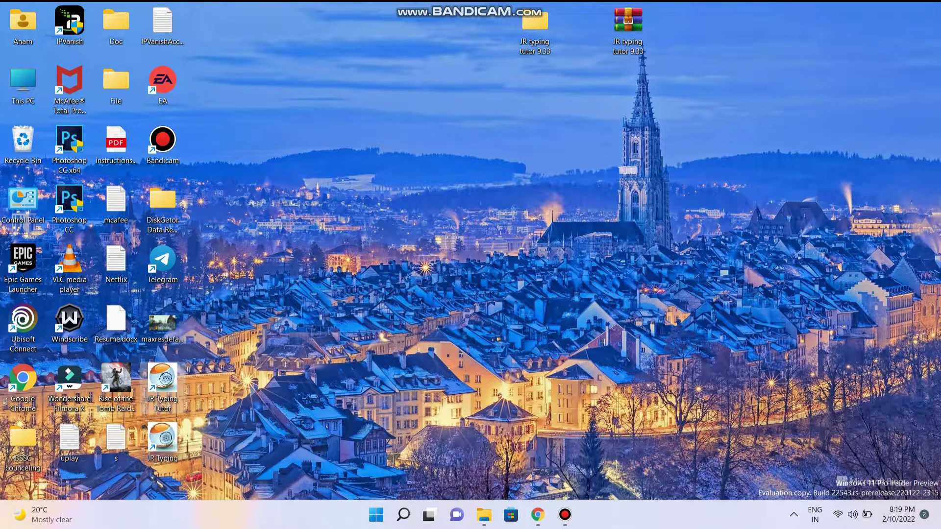
Step: Delete the JR Typing Tutor desktop shortcut, move the JR Typing shortcut into its place, and test-launch and close the tutor
right_click(163, 397)
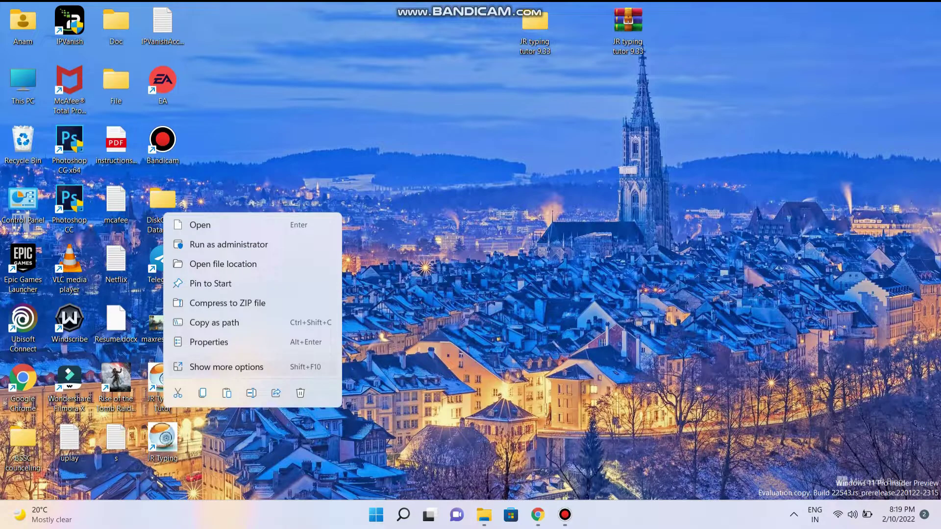
left_click(300, 394)
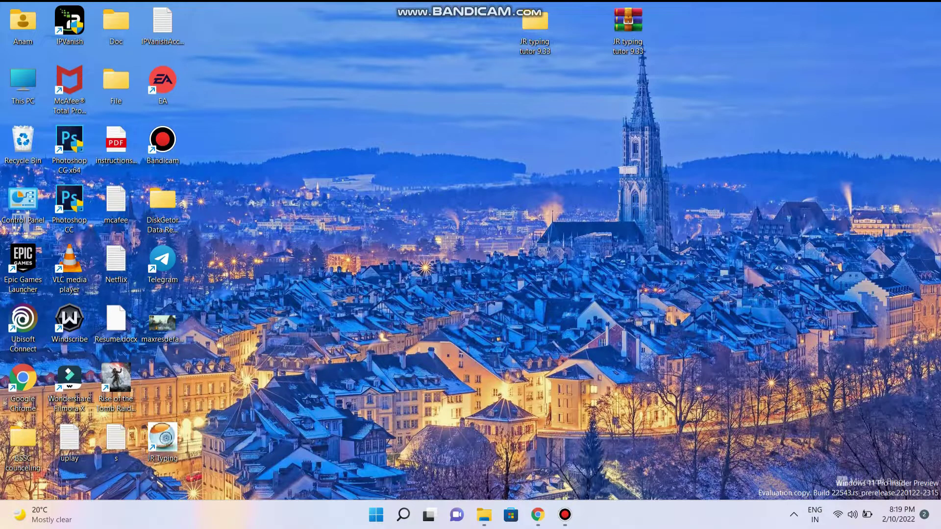
left_click_drag(163, 439, 156, 372)
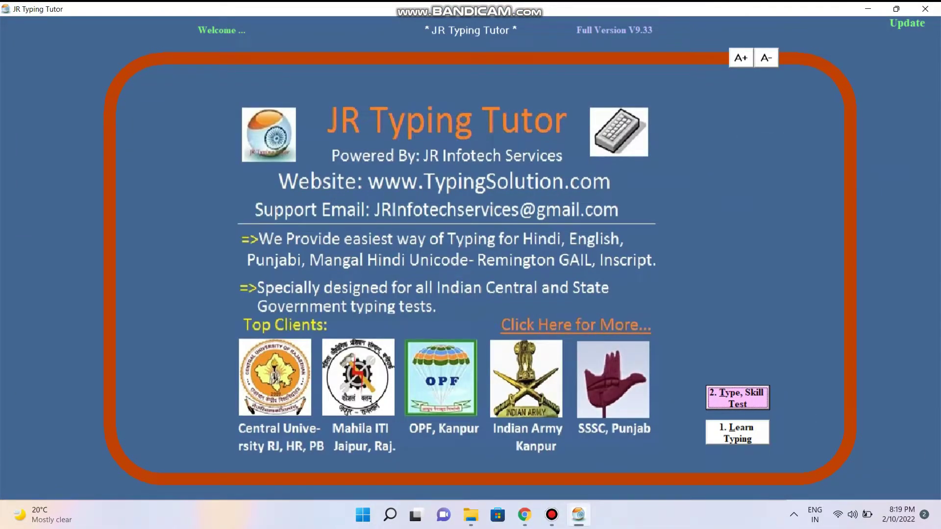
left_click(925, 9)
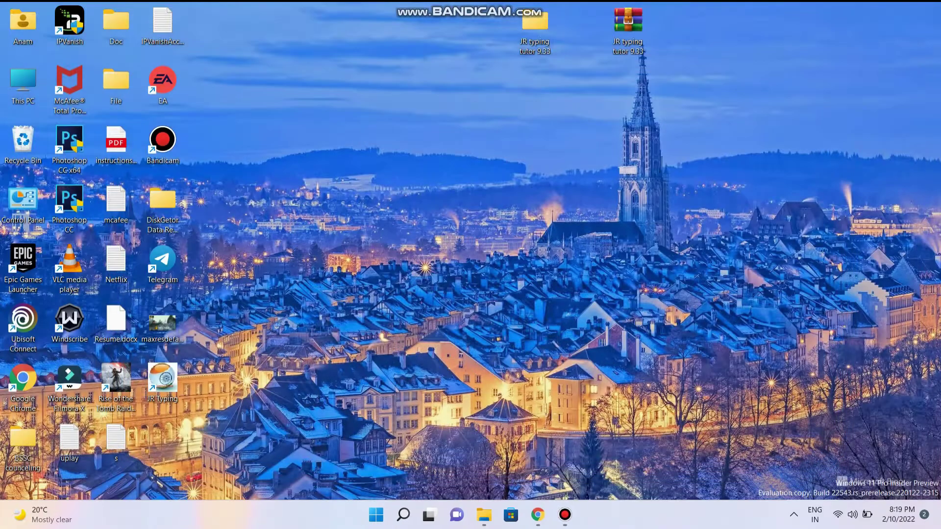